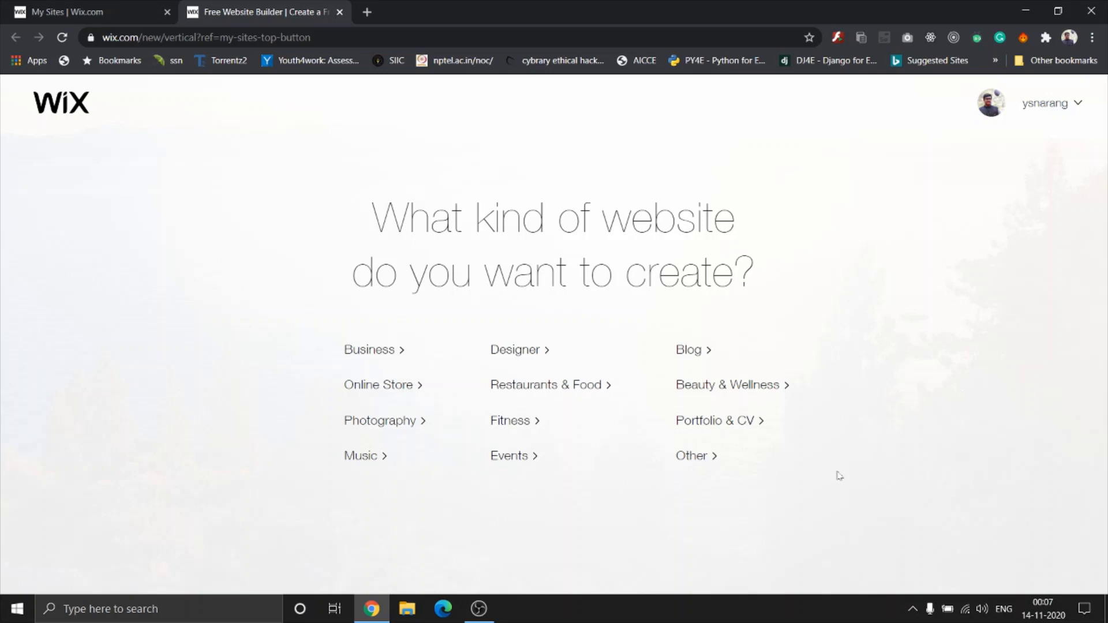
Step: Choose Other as the website category
left_click(700, 460)
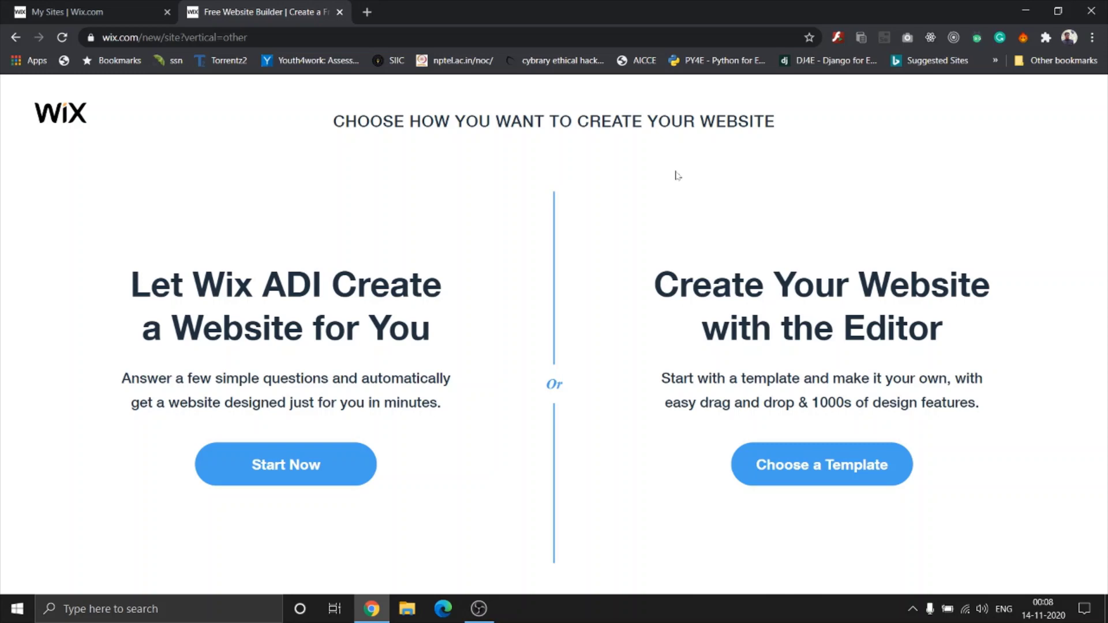
Step: Start the site from a template and browse the template gallery
left_click(848, 477)
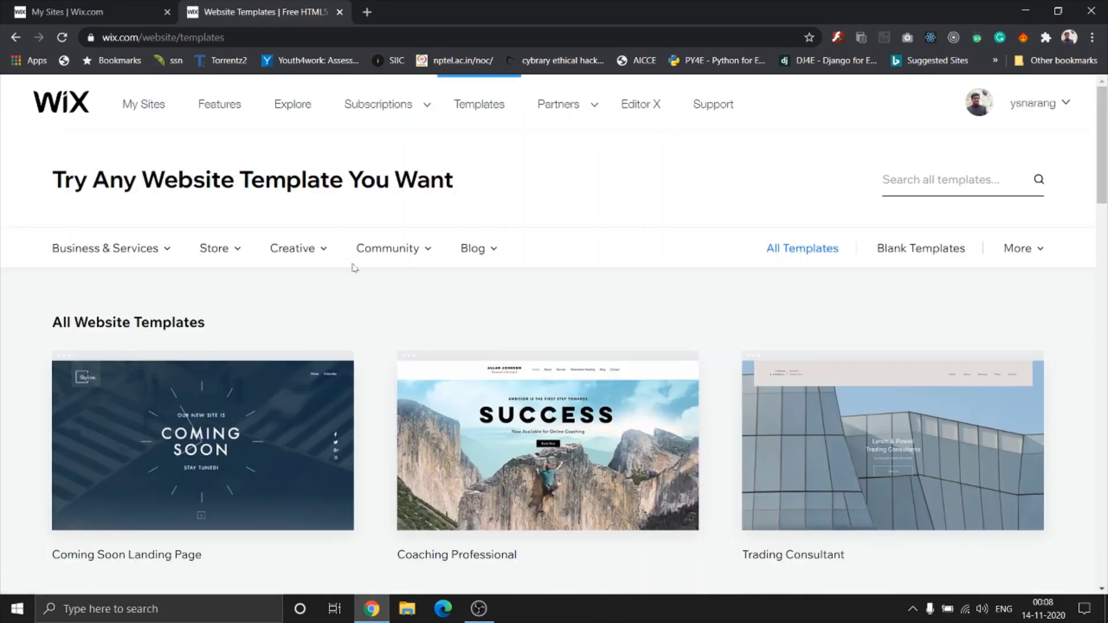
scroll(354, 267, "down", 1)
scroll(685, 264, "down", 8)
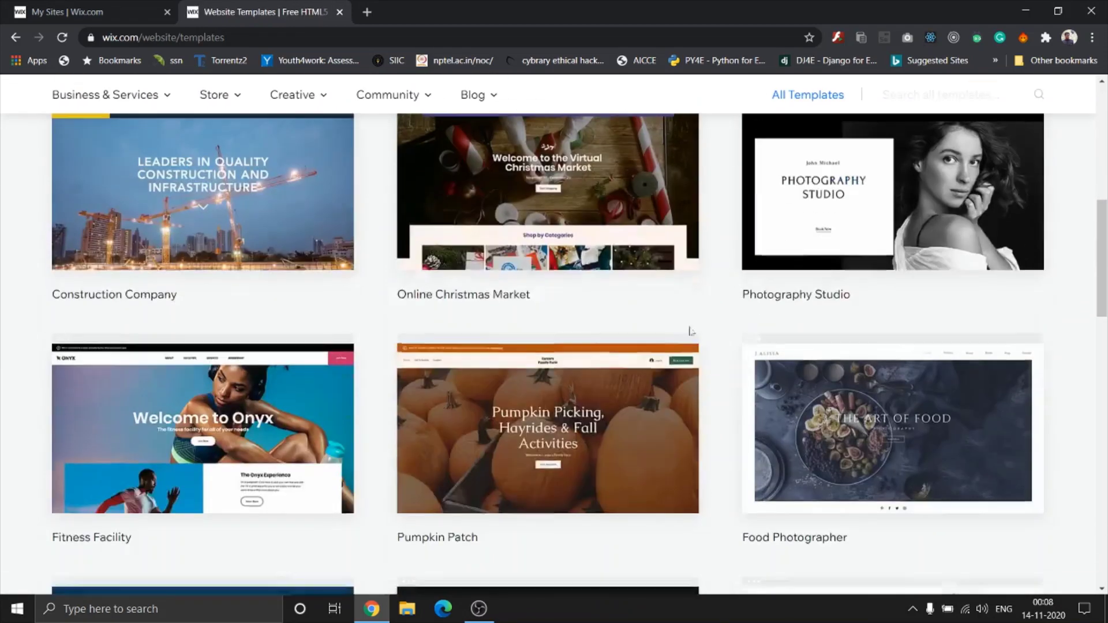
scroll(680, 389, "up", 8)
mouse_move(189, 255)
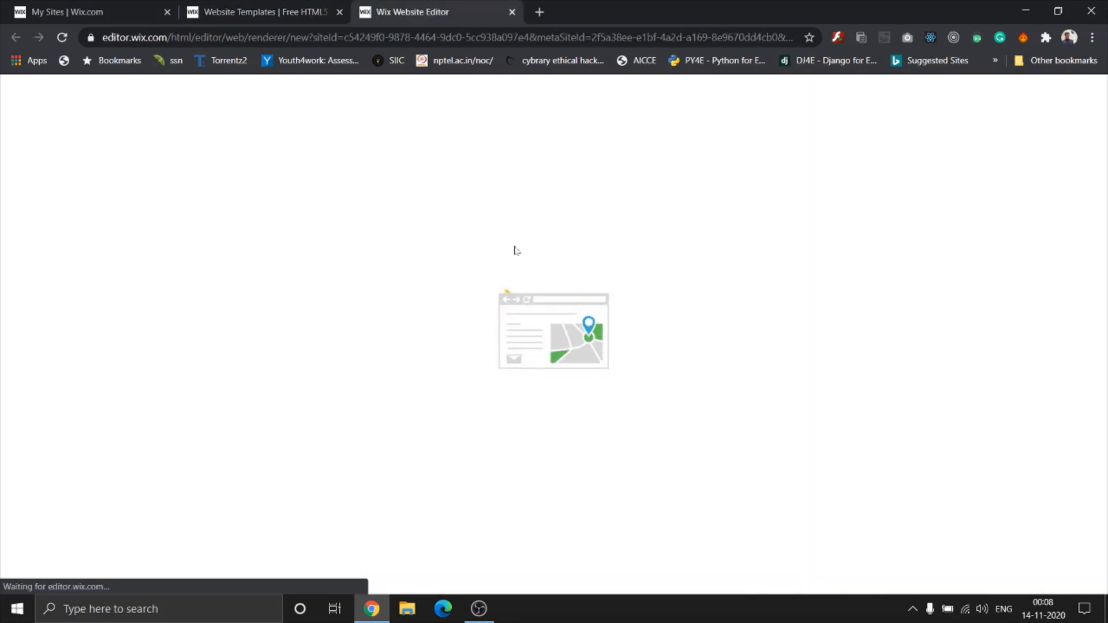
left_click(298, 4)
Step: Preview the Coming Soon Landing Page template's full demo, then close the demo
mouse_move(323, 299)
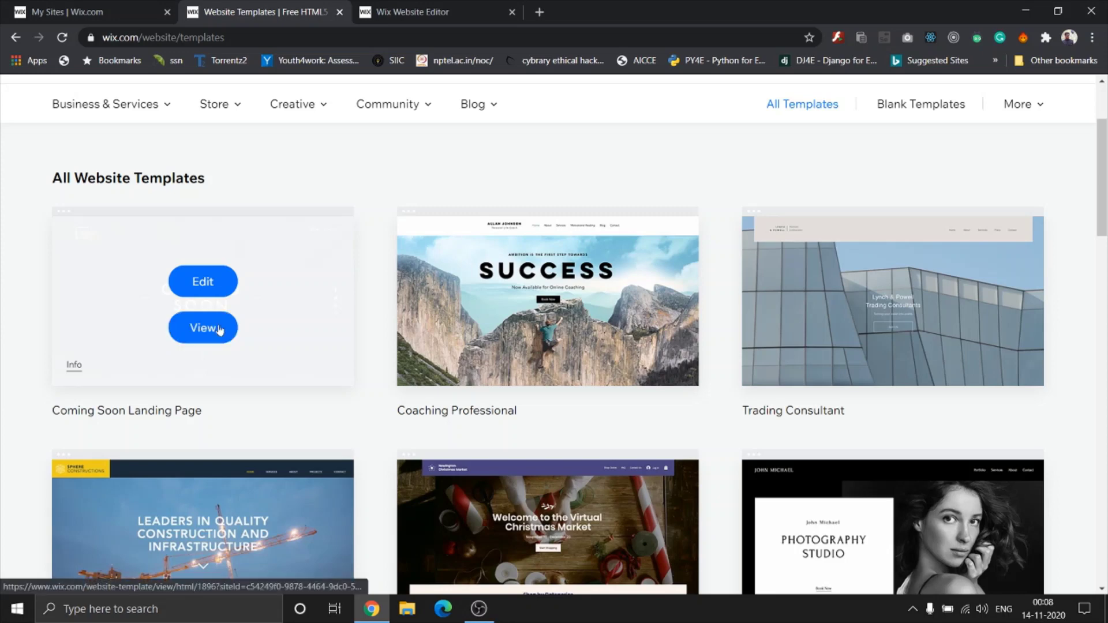
left_click(219, 329)
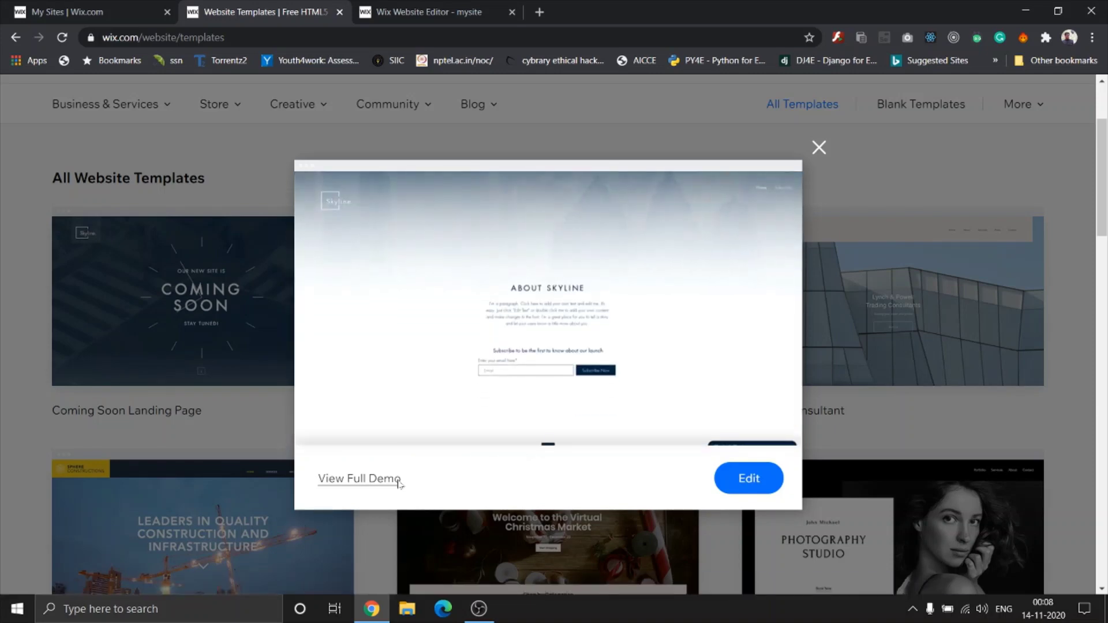
left_click(359, 478)
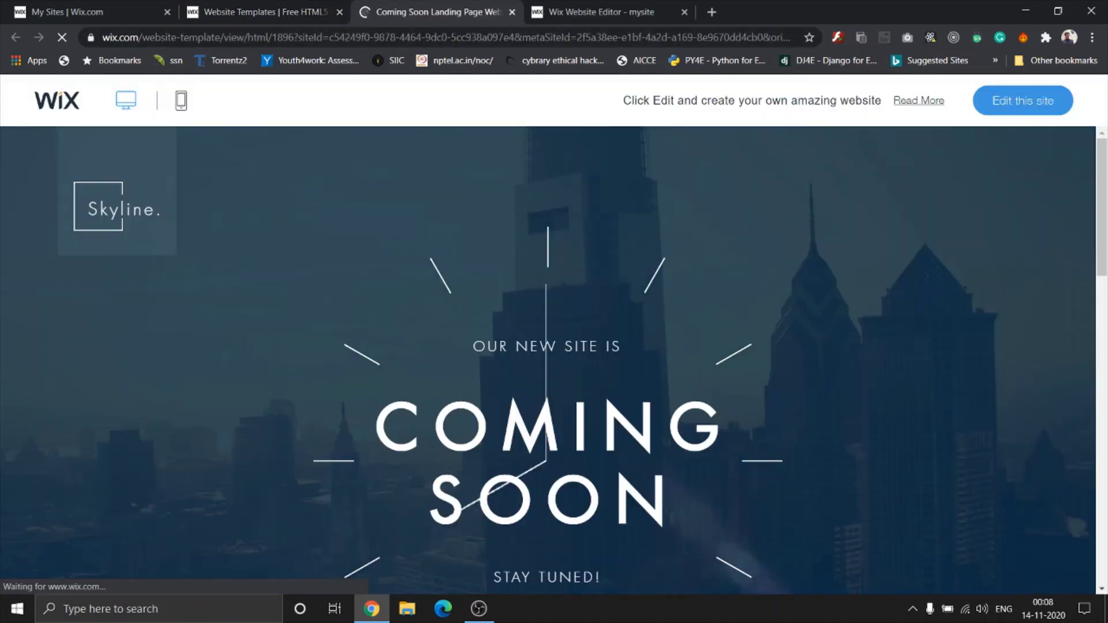
scroll(616, 329, "down", 5)
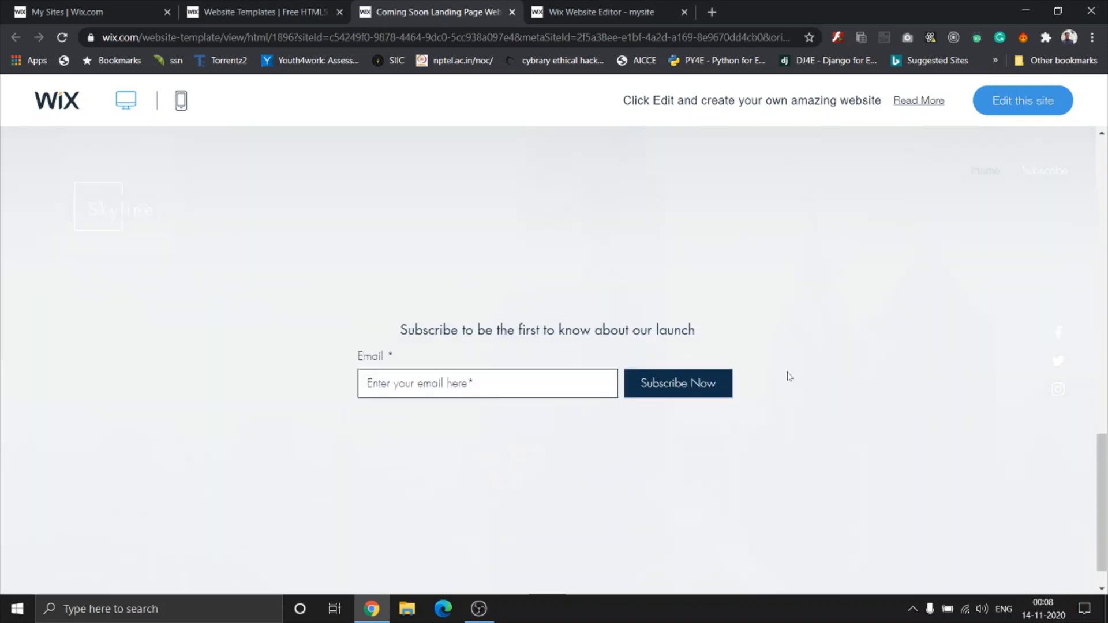
scroll(787, 376, "up", 5)
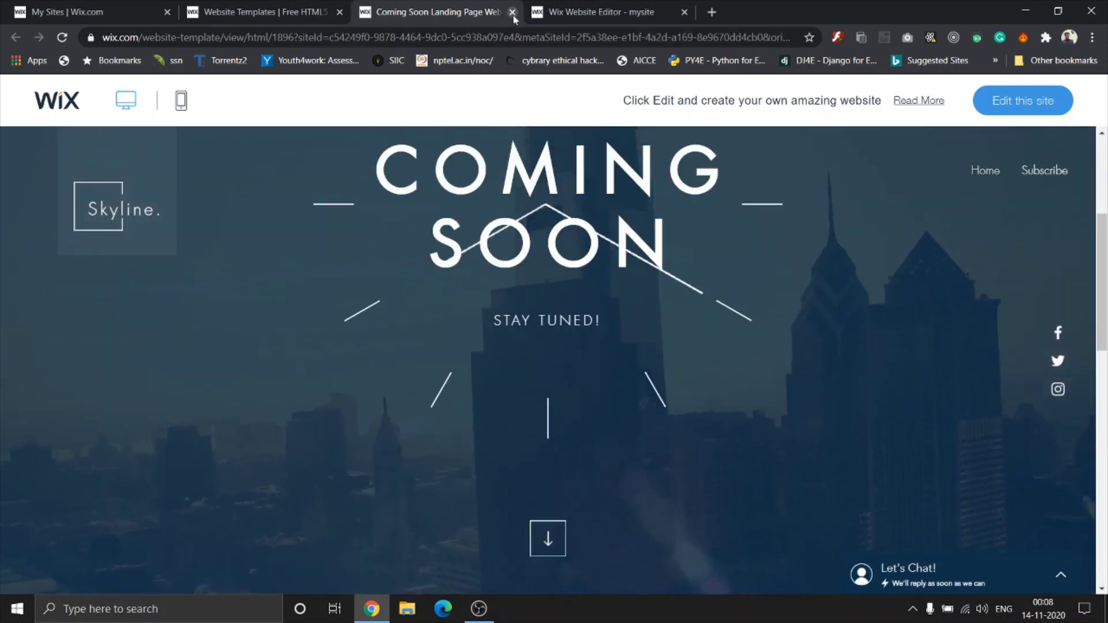
left_click(512, 11)
mouse_move(193, 344)
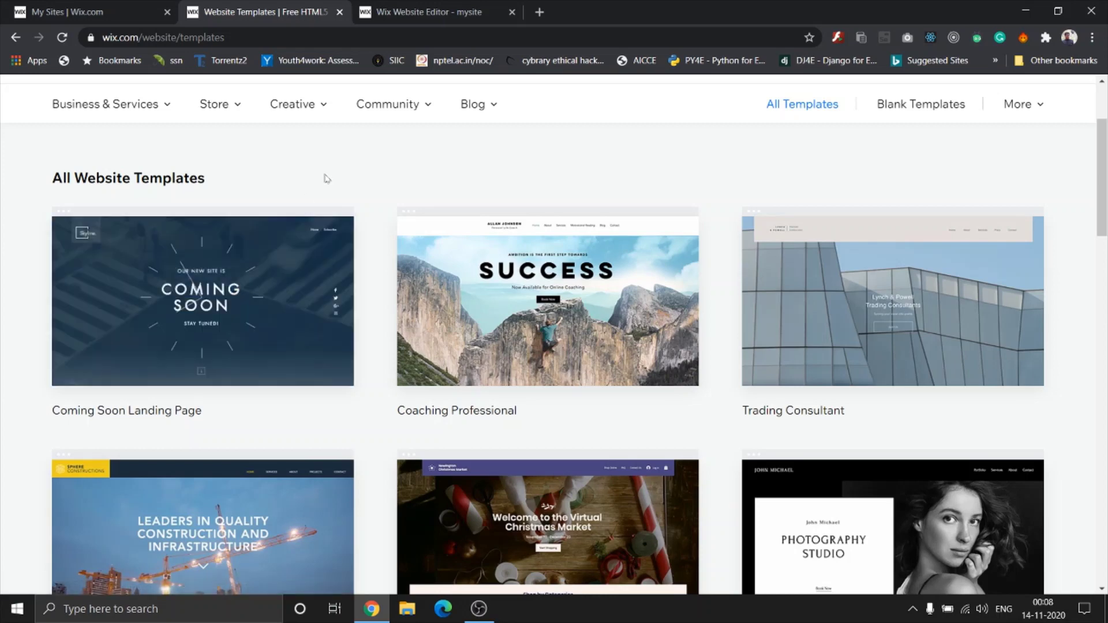
Step: In the editor tab, put away the Page Code panel and code editor, then show the Settings list
left_click(384, 5)
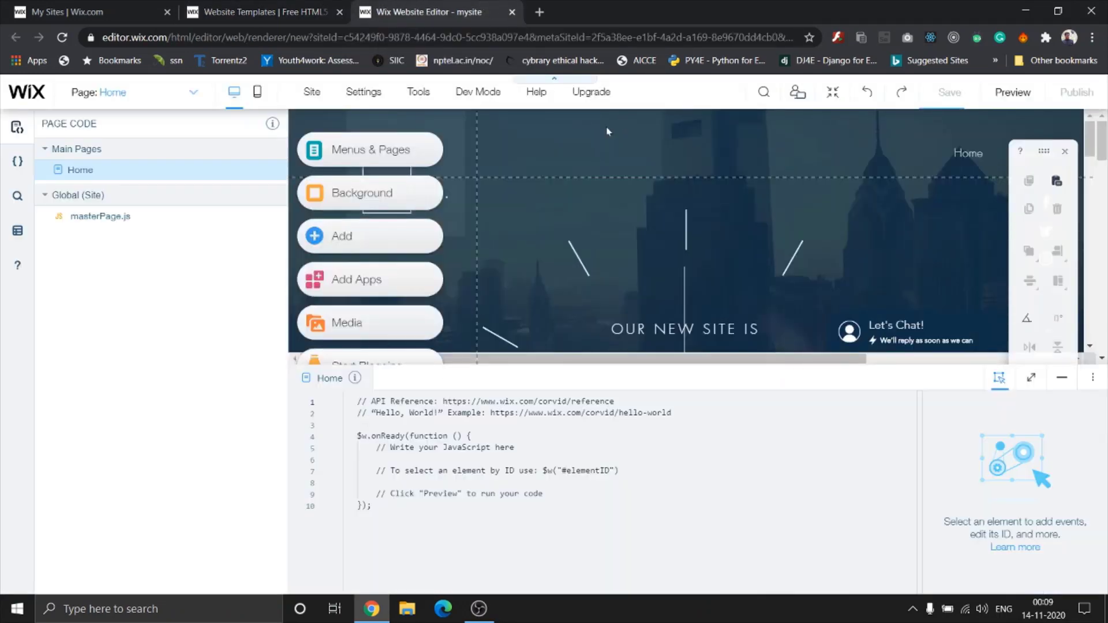
left_click(283, 353)
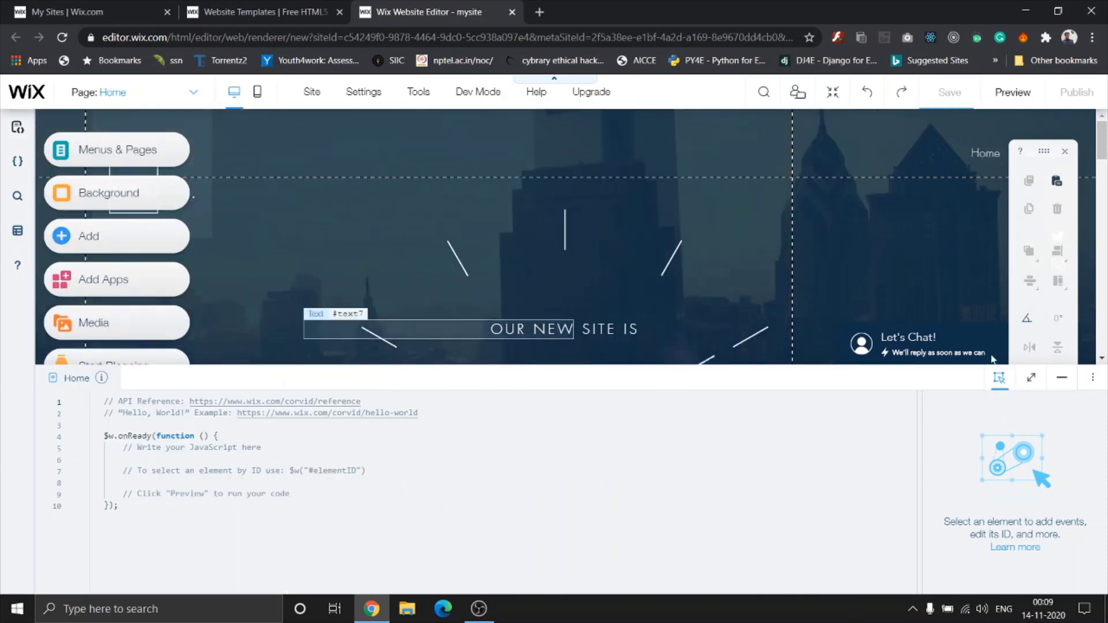
left_click(1061, 380)
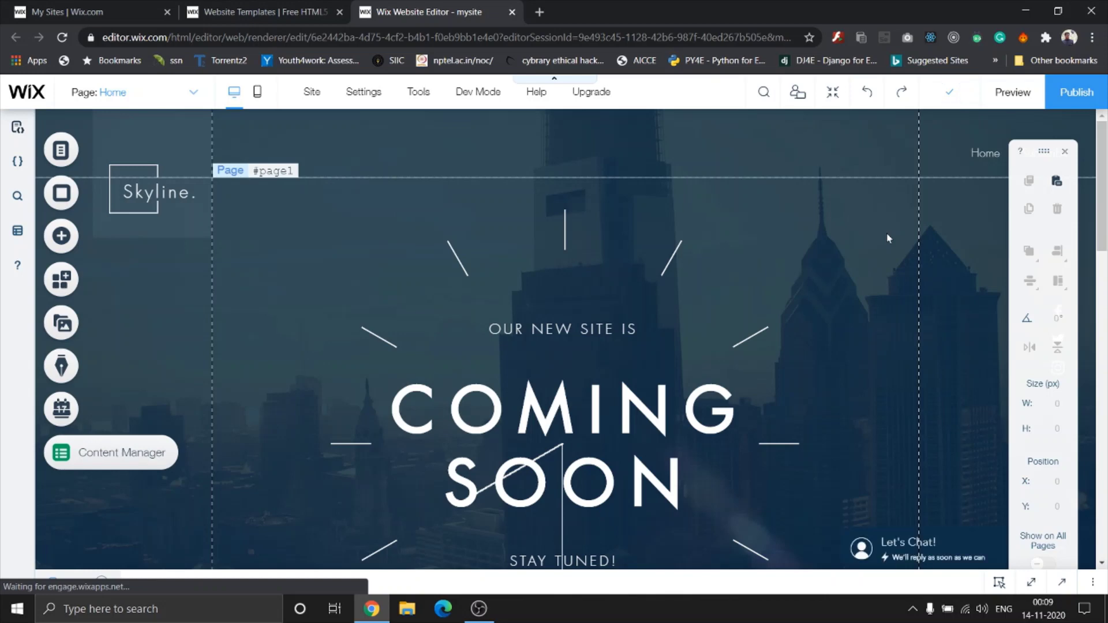
left_click(341, 105)
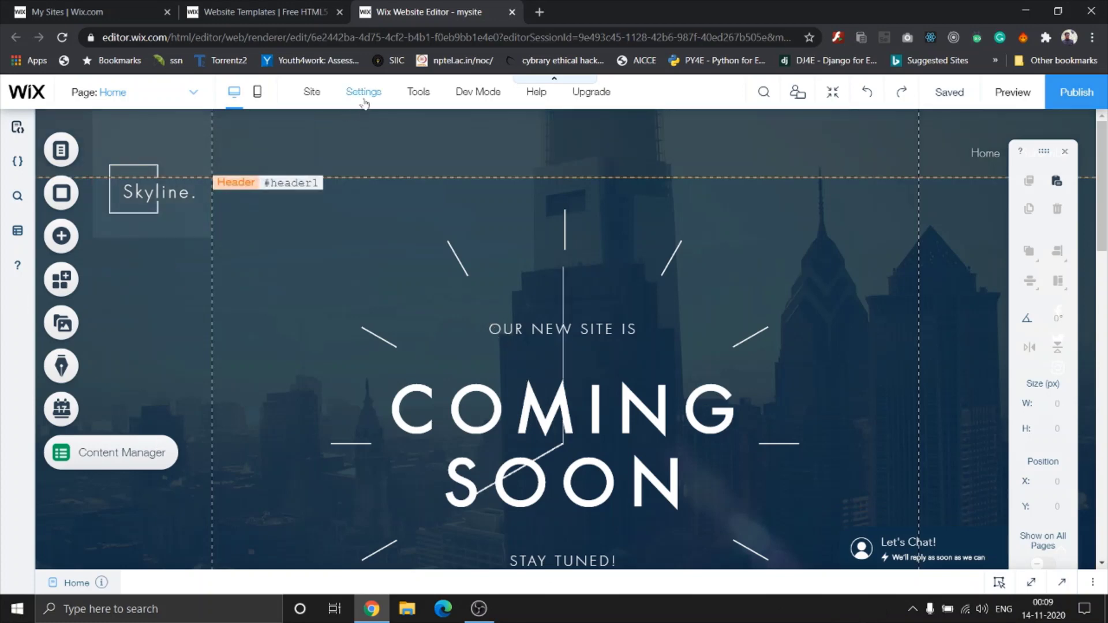
mouse_move(368, 101)
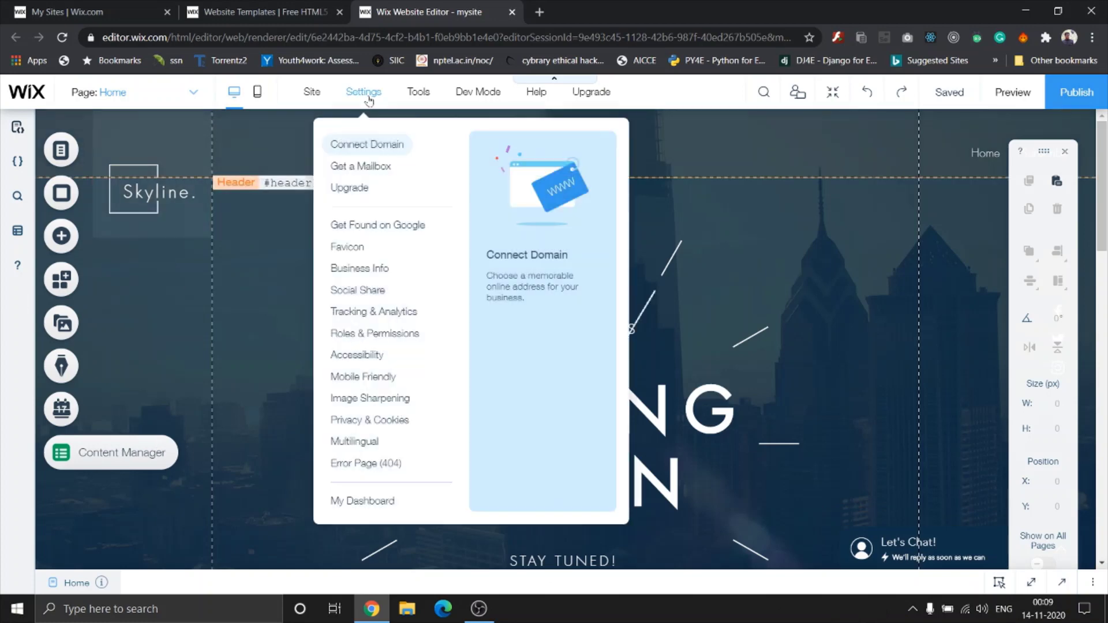
Step: Set up Multilingual keeping English as main language, searching 'hind' to add Hindi with the India flag
left_click(350, 441)
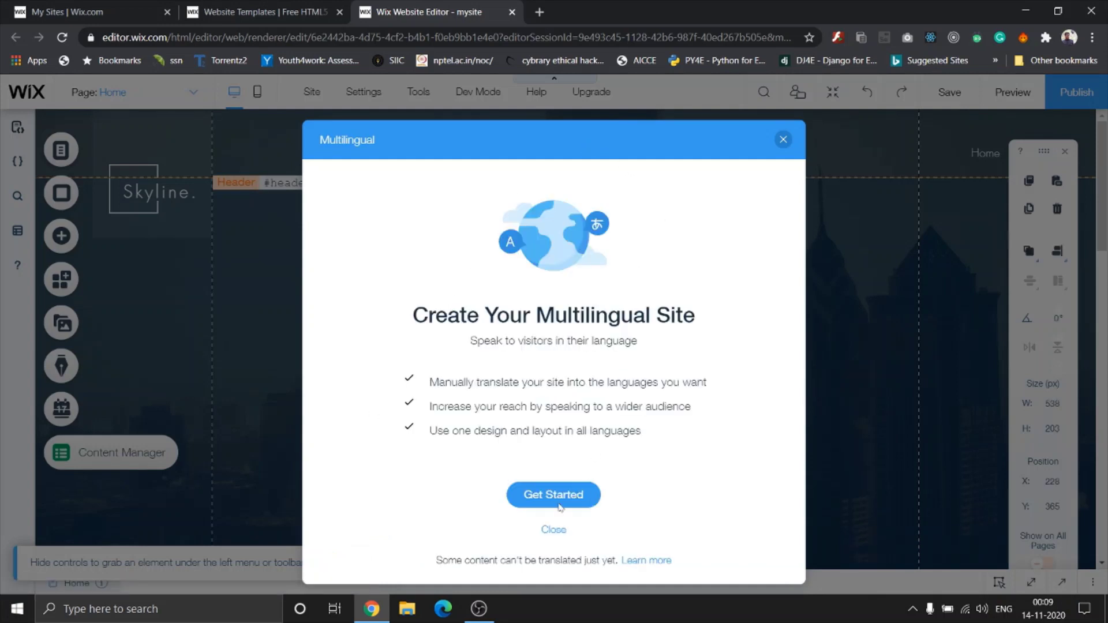
left_click(558, 506)
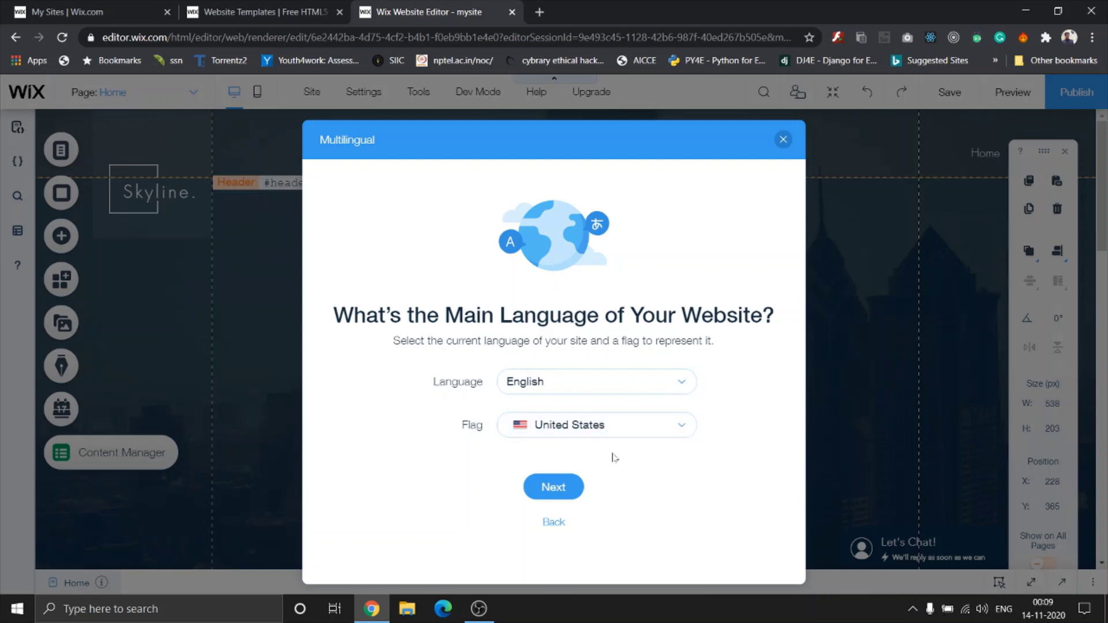
left_click(552, 486)
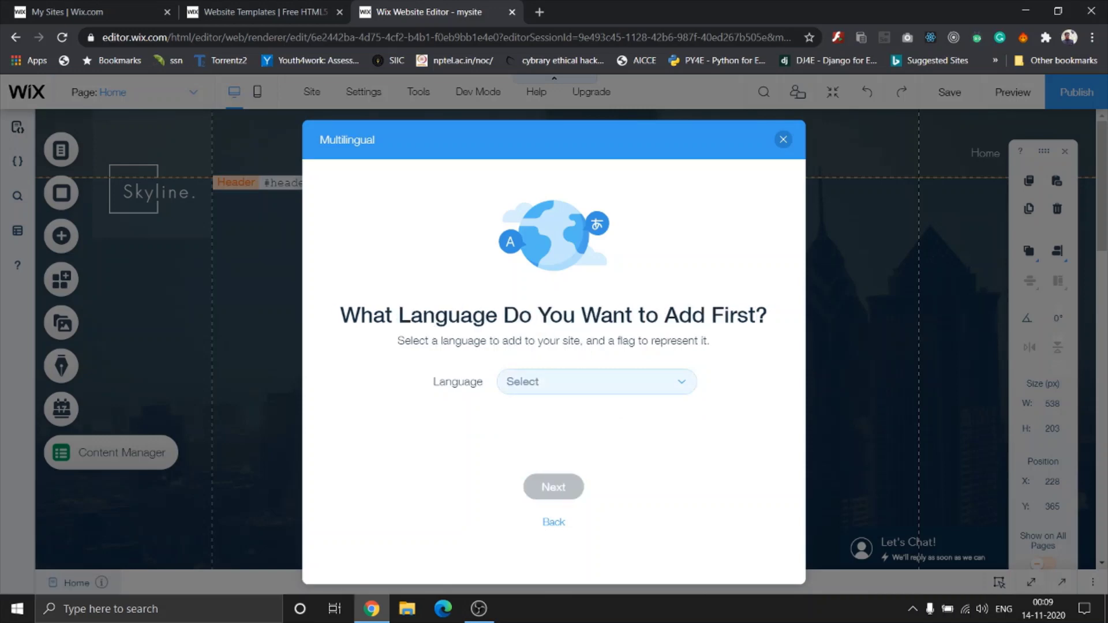
left_click(522, 382)
type("hindi")
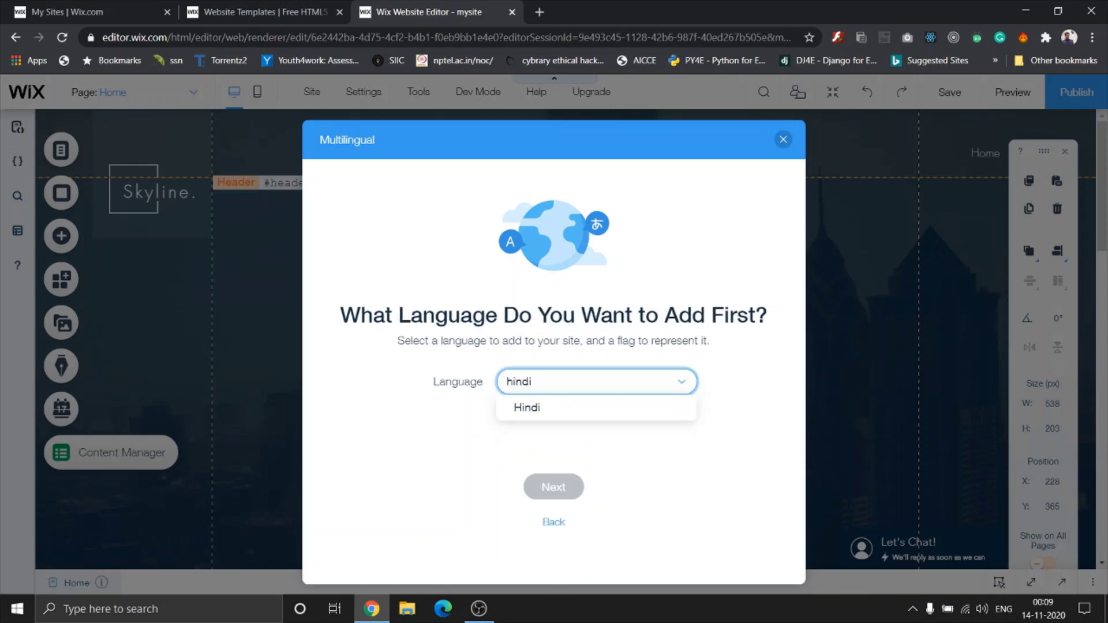
left_click(531, 408)
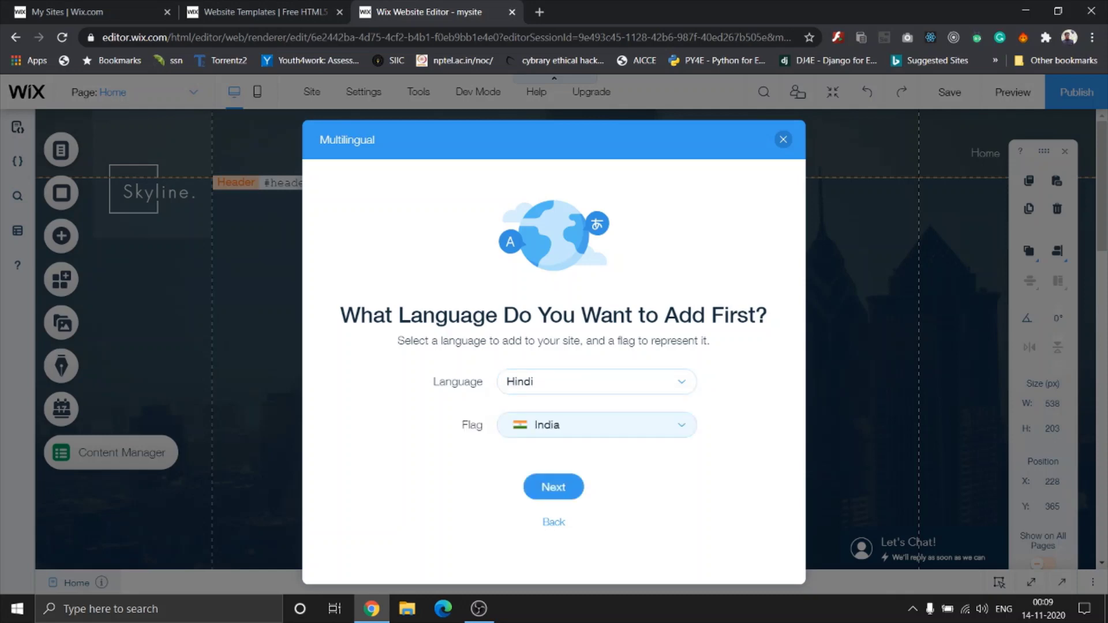
left_click(555, 486)
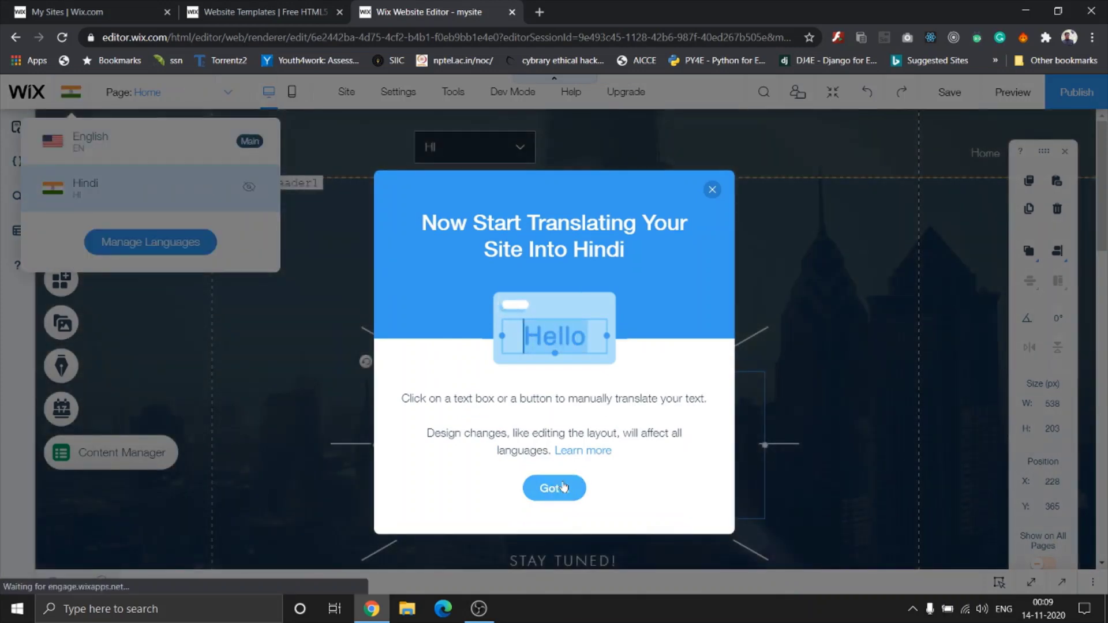
Step: Dismiss the translation tip, switch the editor to English then back to Hindi, and select the language menu
left_click(563, 487)
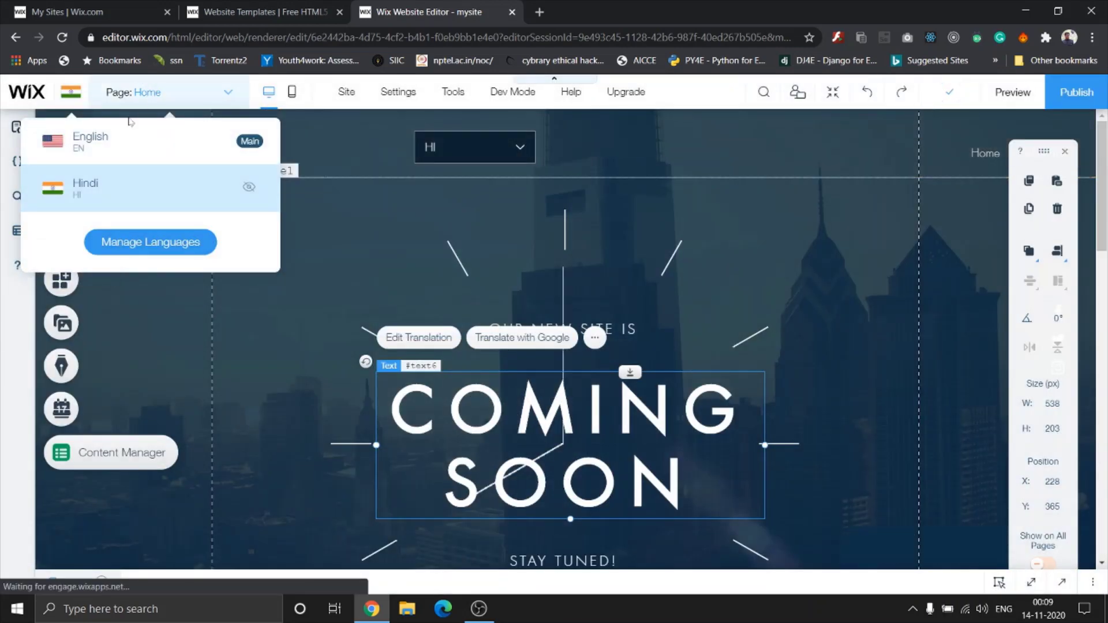
left_click(83, 103)
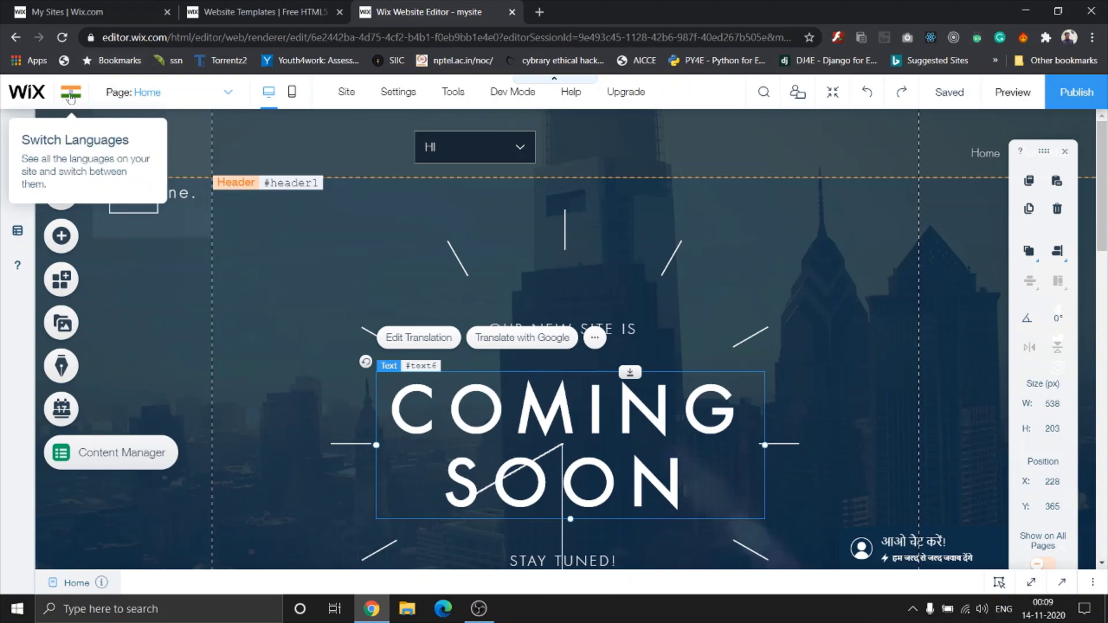
left_click(70, 95)
left_click(128, 136)
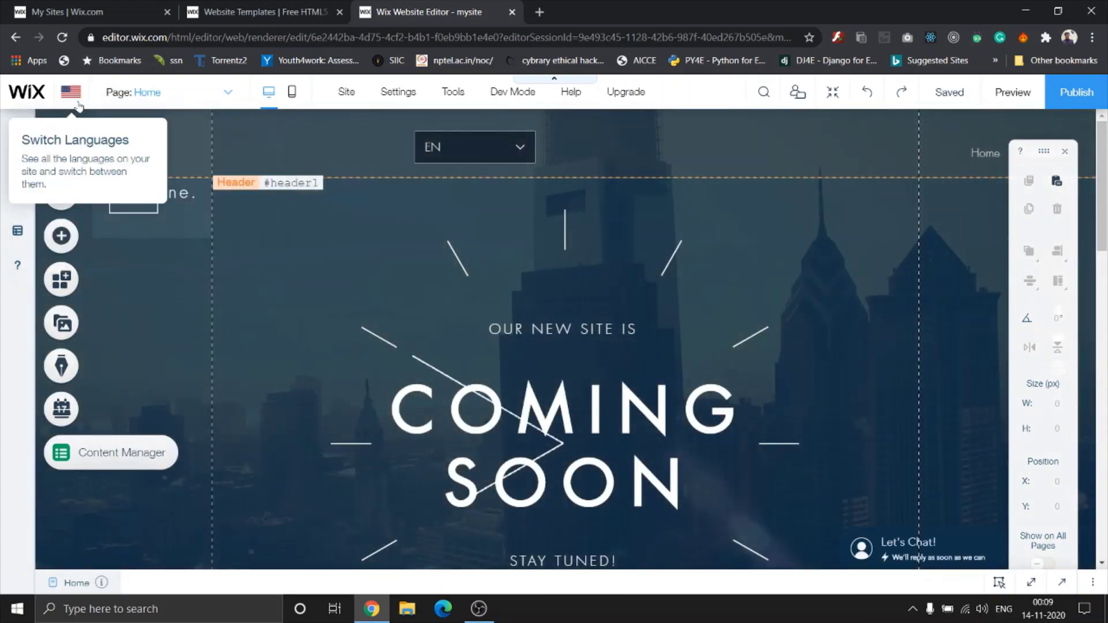
left_click(78, 103)
left_click(82, 187)
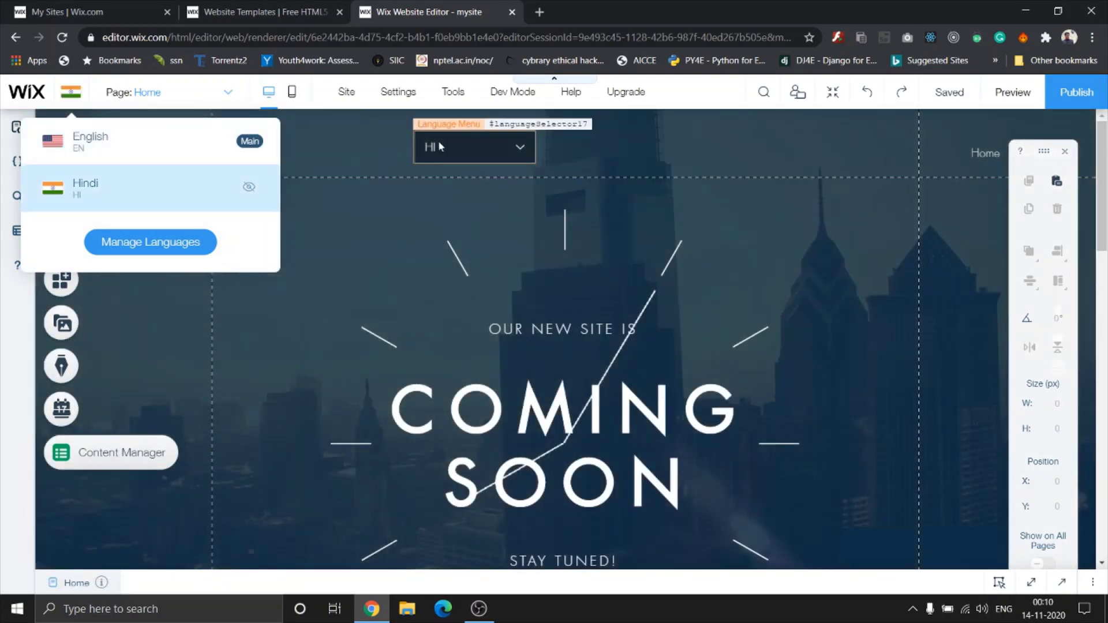
left_click(438, 140)
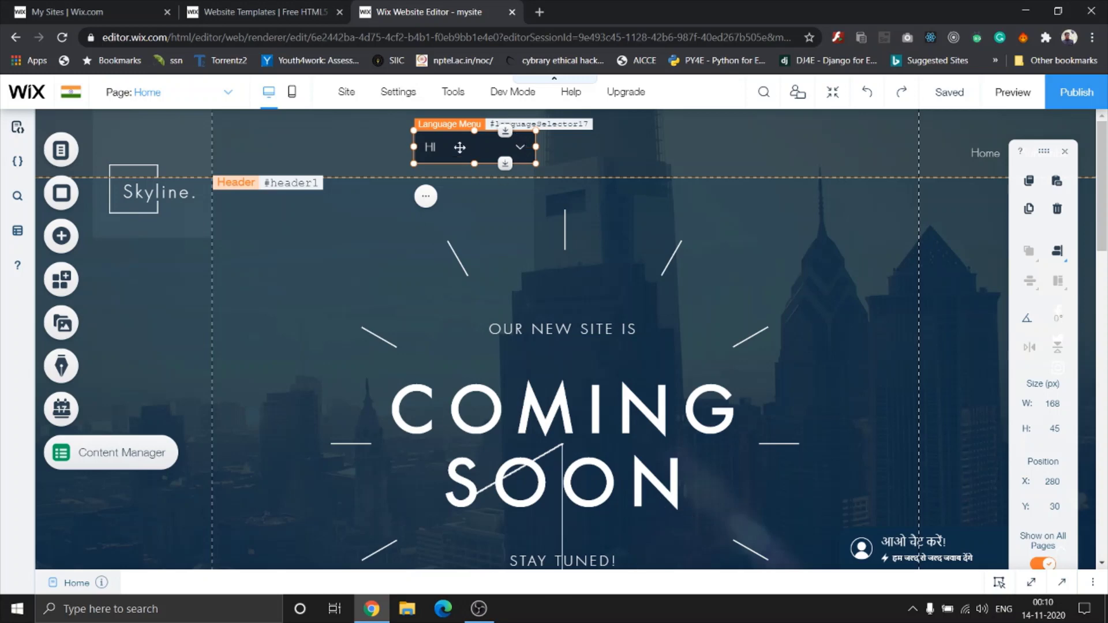
Step: Google-translate the 'OUR NEW SITE IS' heading to 'हमारी नई साइट है', then deselect it
left_click(535, 329)
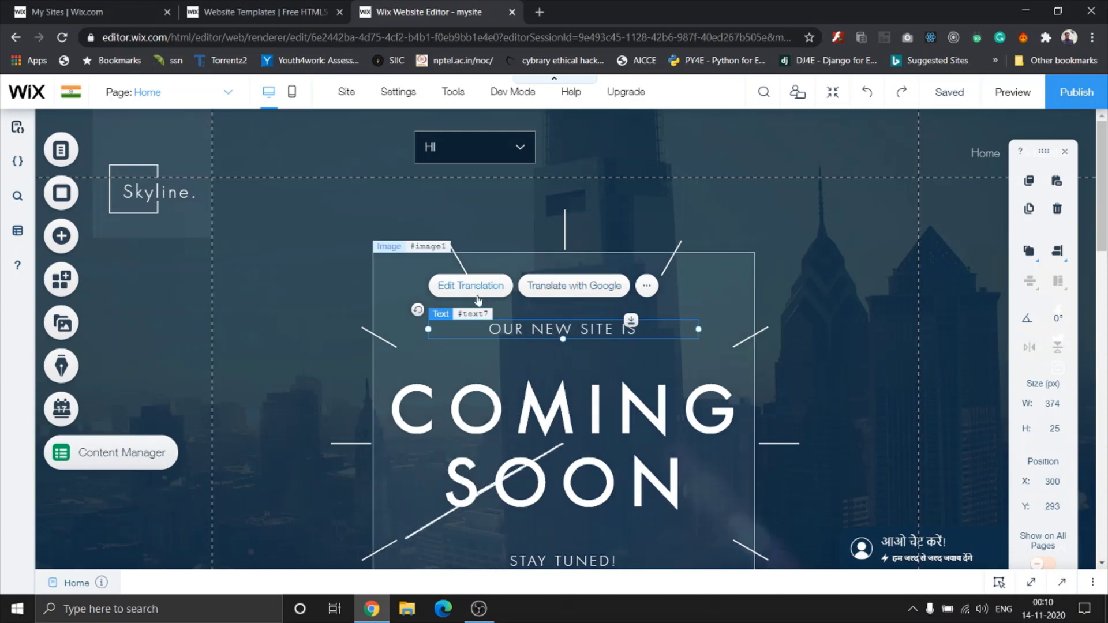
left_click(476, 291)
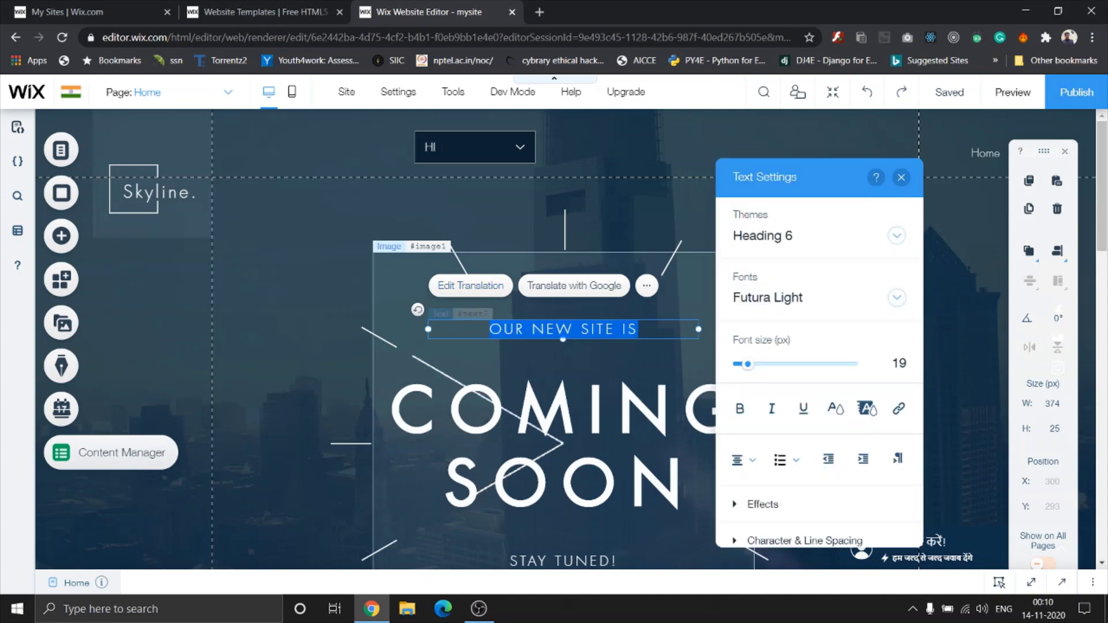
scroll(806, 446, "down", 3)
scroll(807, 446, "up", 3)
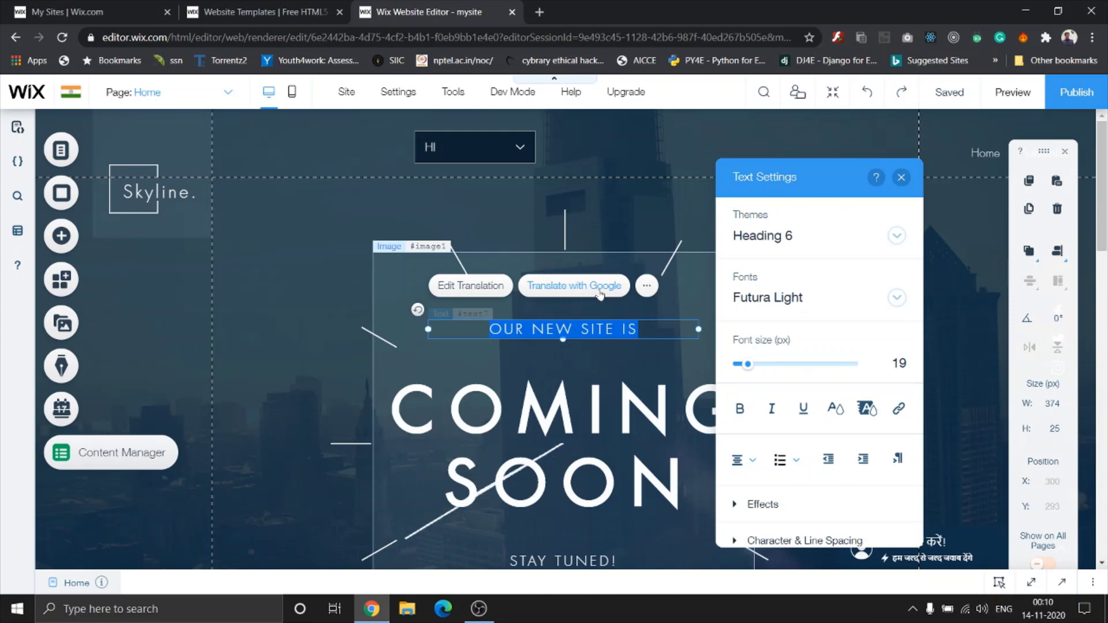
left_click(600, 287)
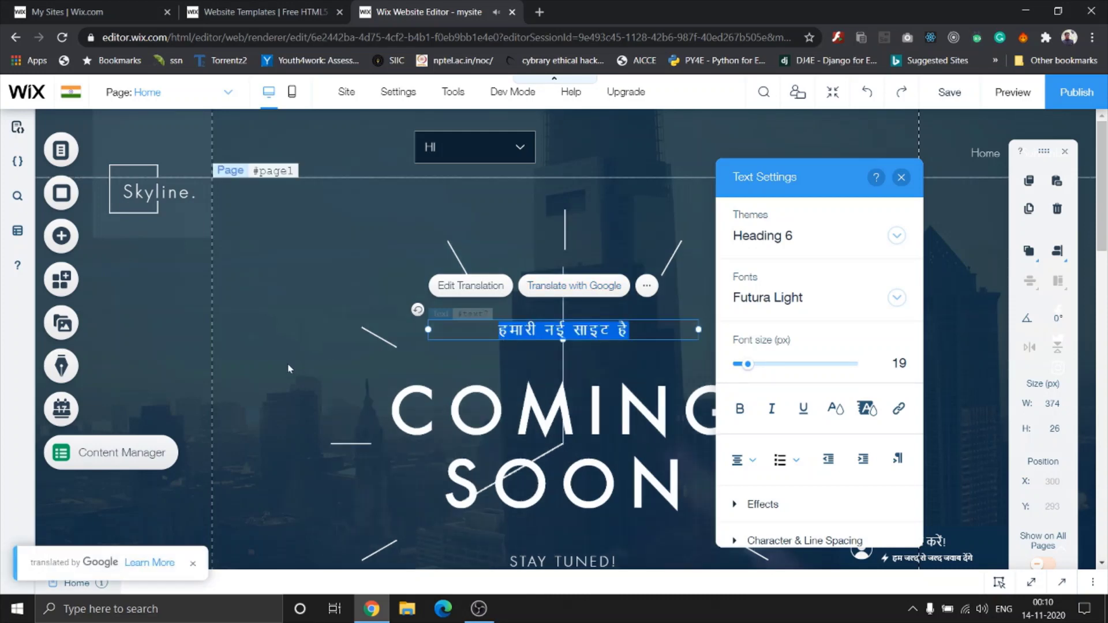
left_click(281, 356)
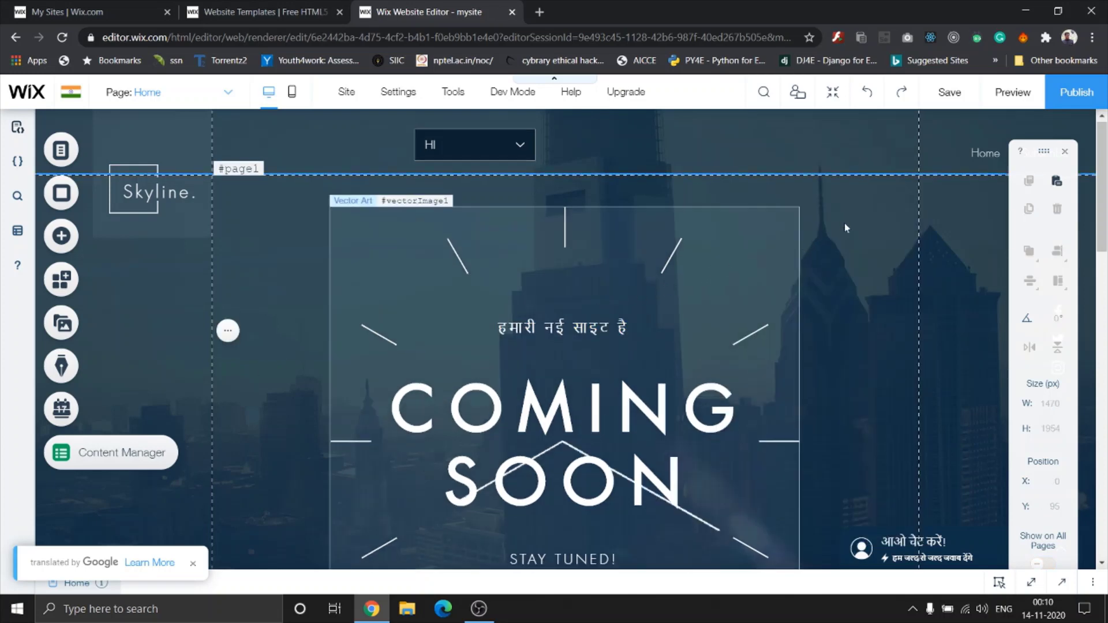
scroll(843, 223, "down", 1)
scroll(843, 223, "up", 1)
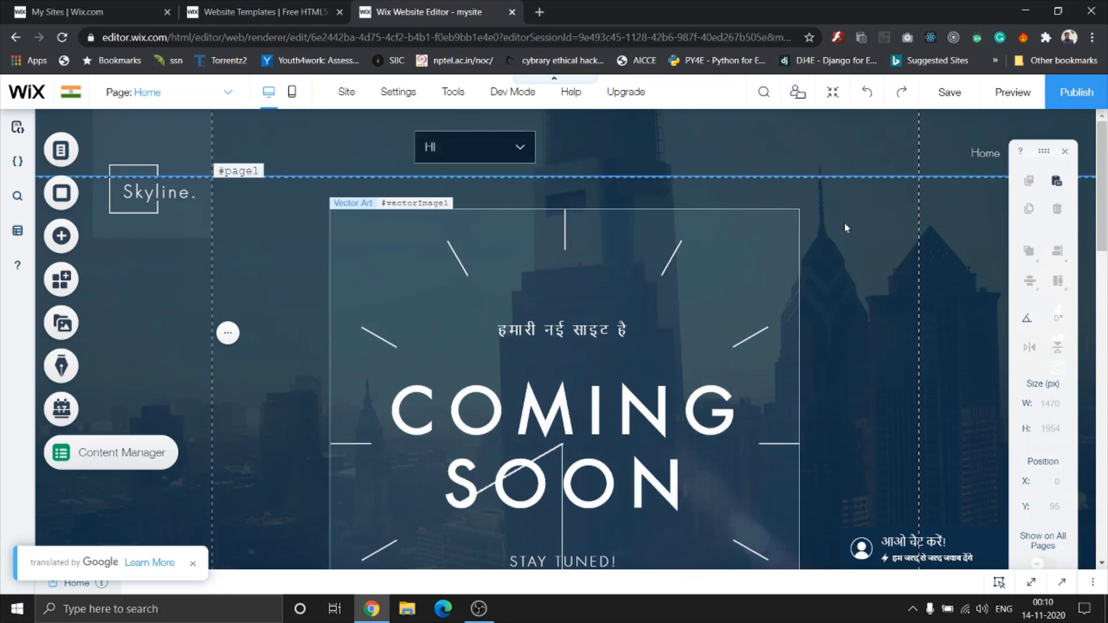
scroll(844, 222, "down", 1)
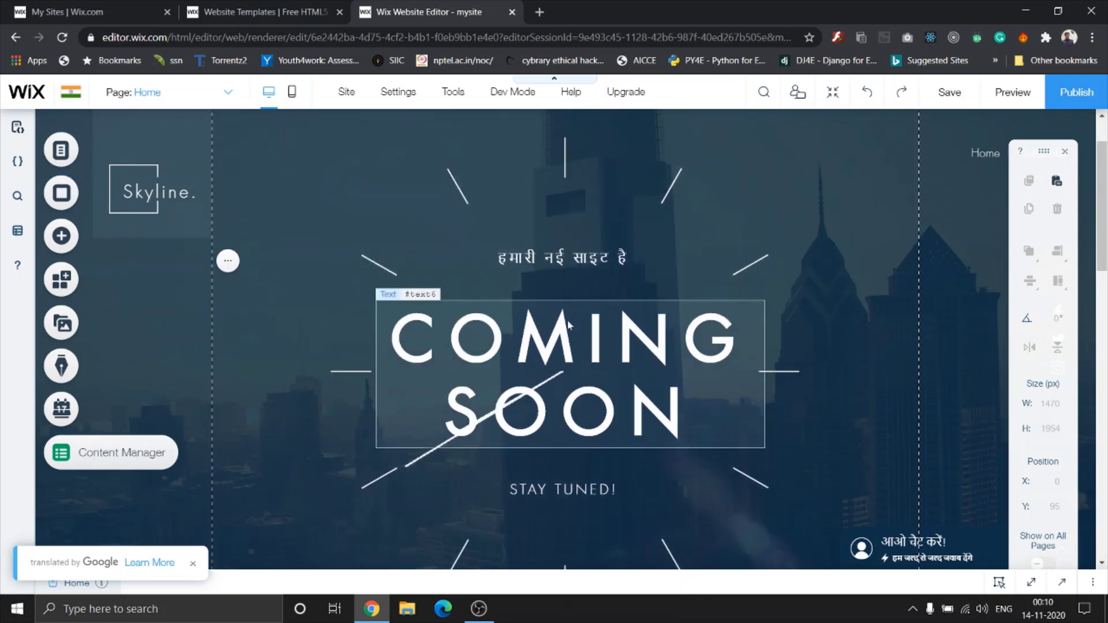
Step: Google-translate COMING SOON to 'अ रहे है जल्द ही', then show the language switcher's extra actions
left_click(453, 345)
left_click(519, 268)
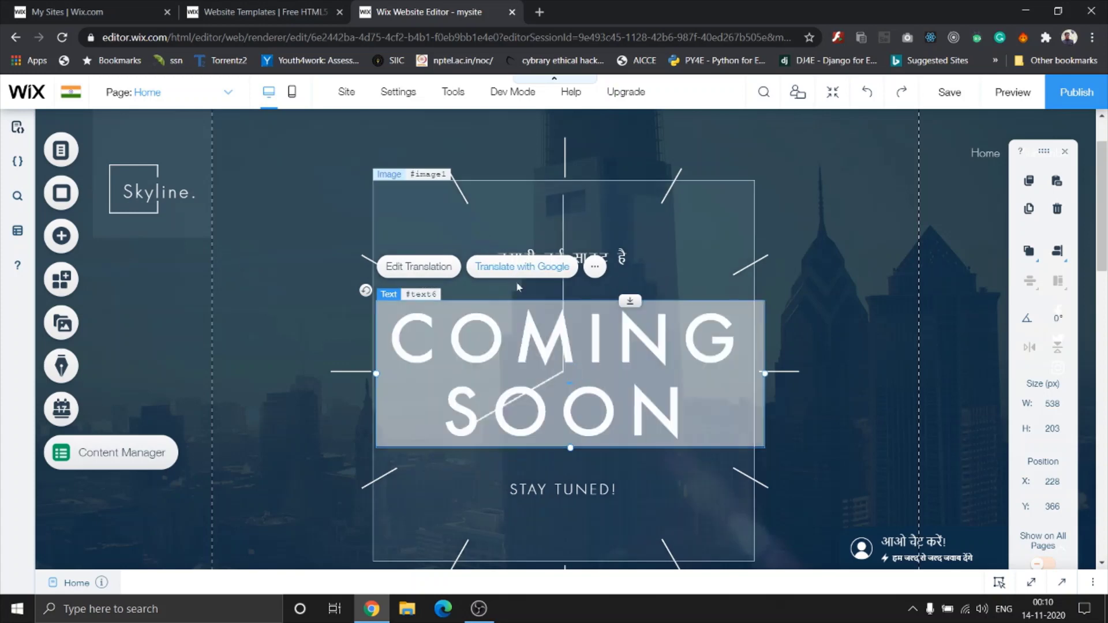
scroll(587, 308, "down", 2)
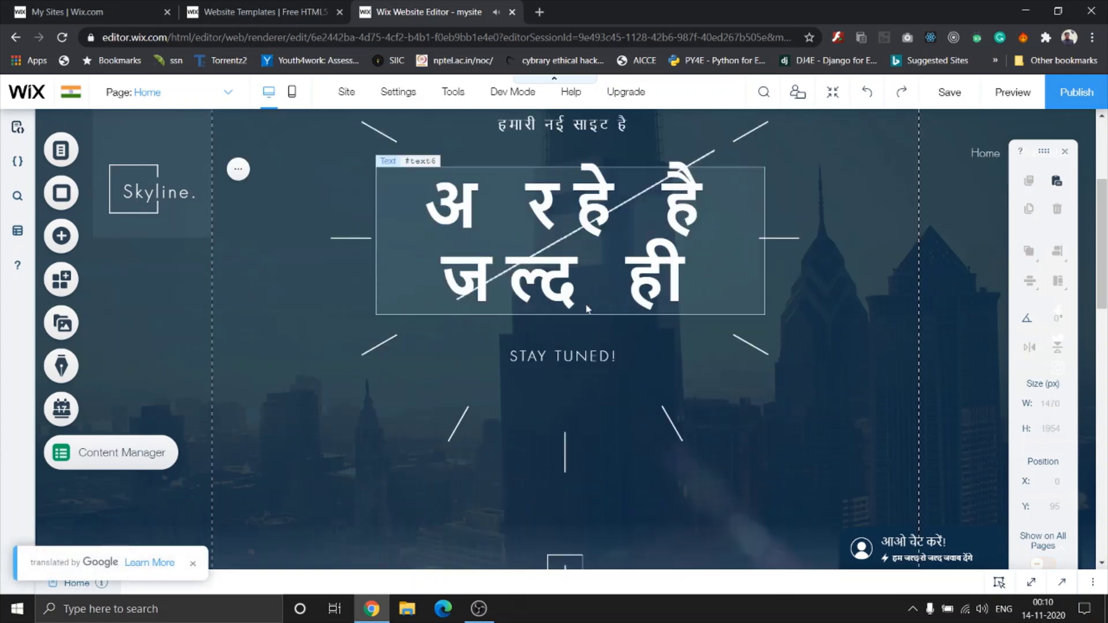
scroll(586, 308, "down", 8)
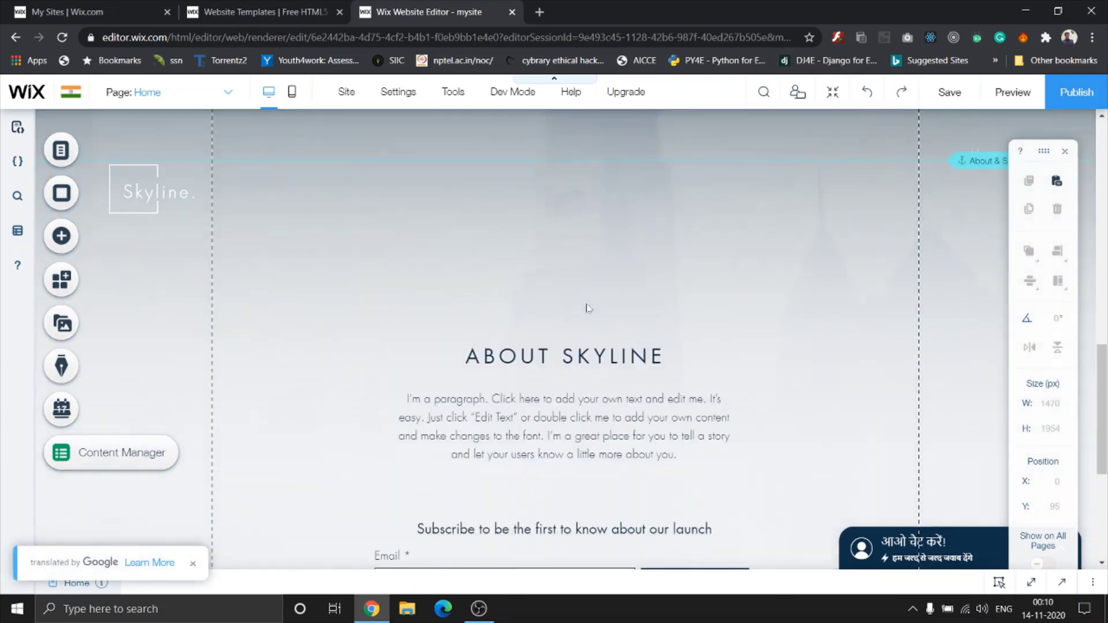
scroll(586, 302, "up", 10)
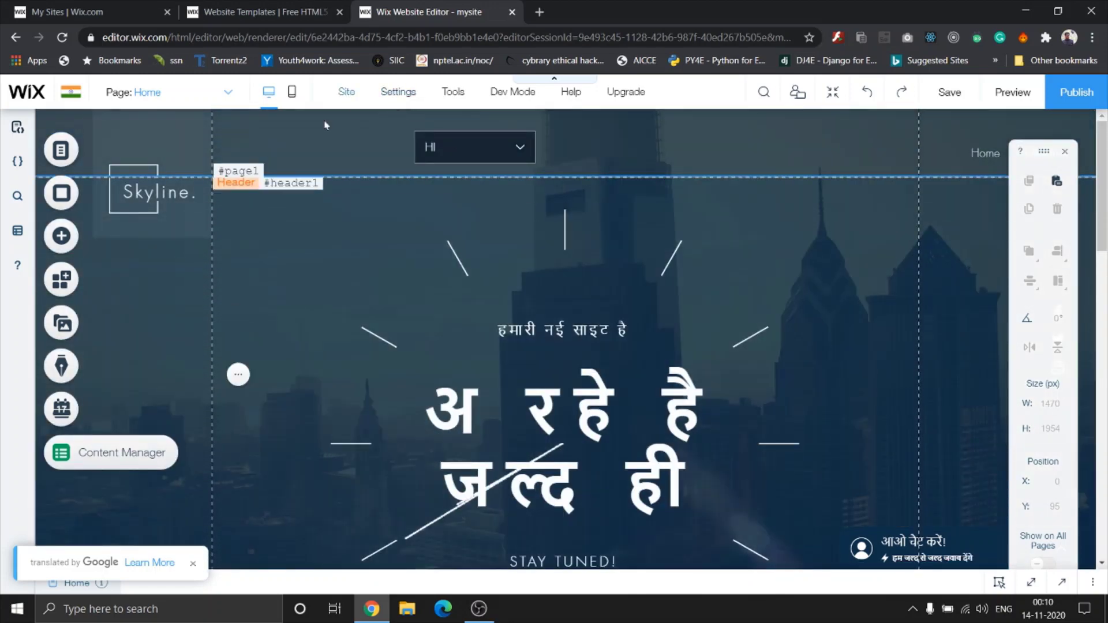
left_click(438, 148)
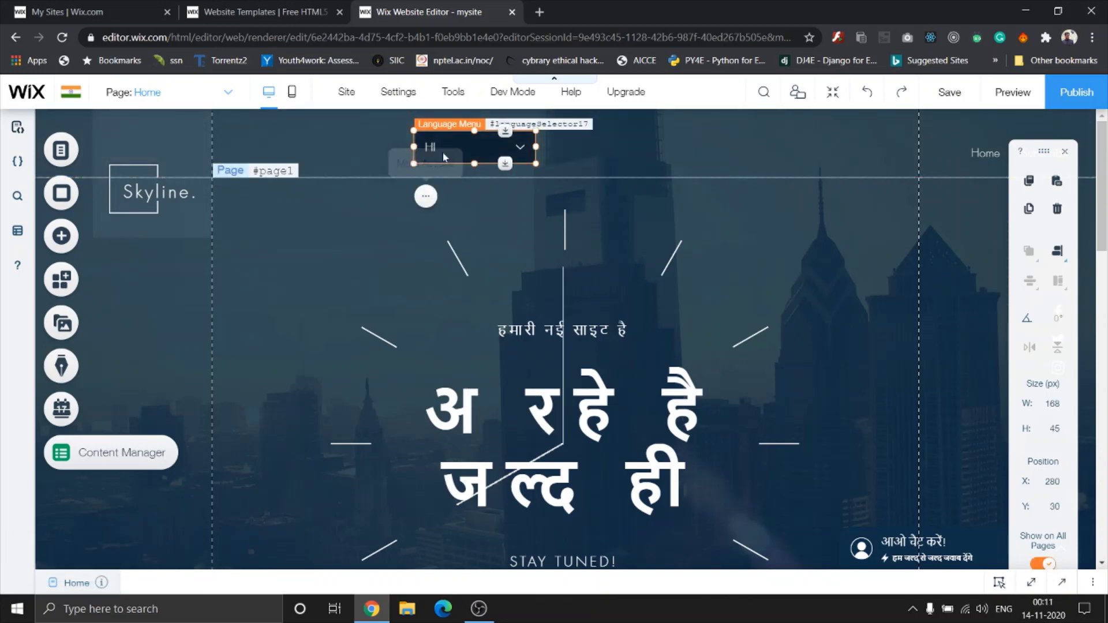
left_click(425, 203)
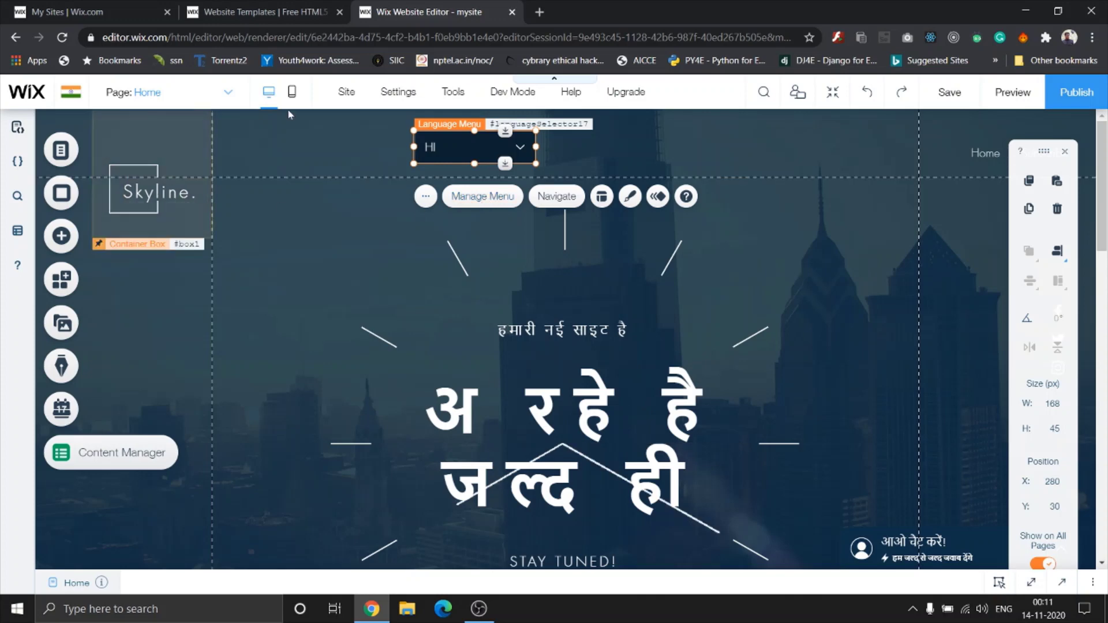
Step: In Manage Languages, set Hindi to Visible and show visitors their browser language automatically
left_click(80, 102)
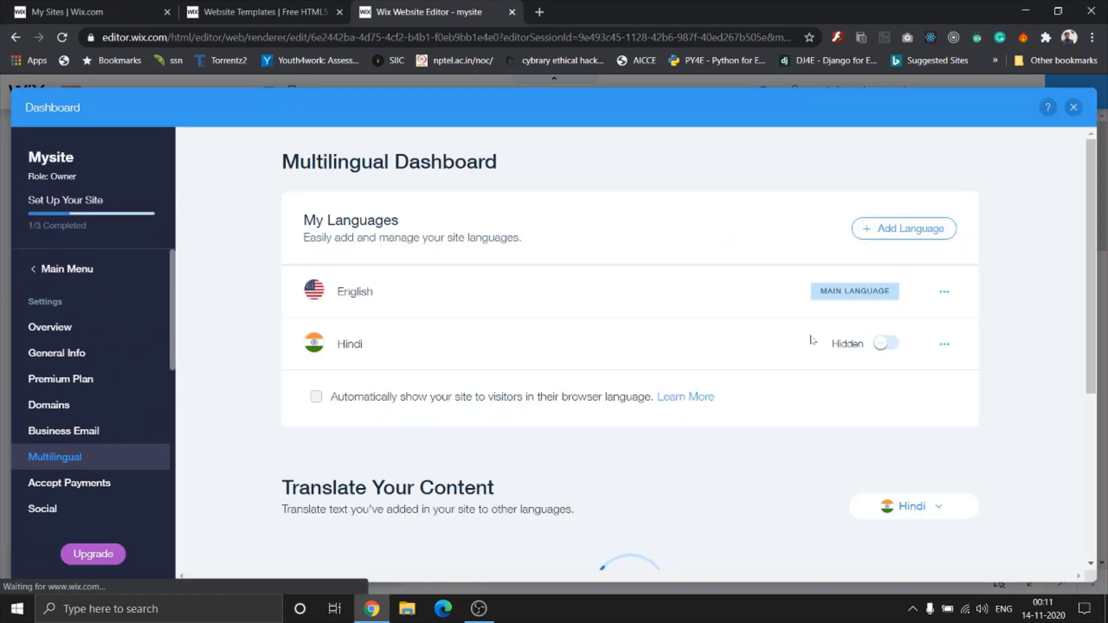
left_click(884, 343)
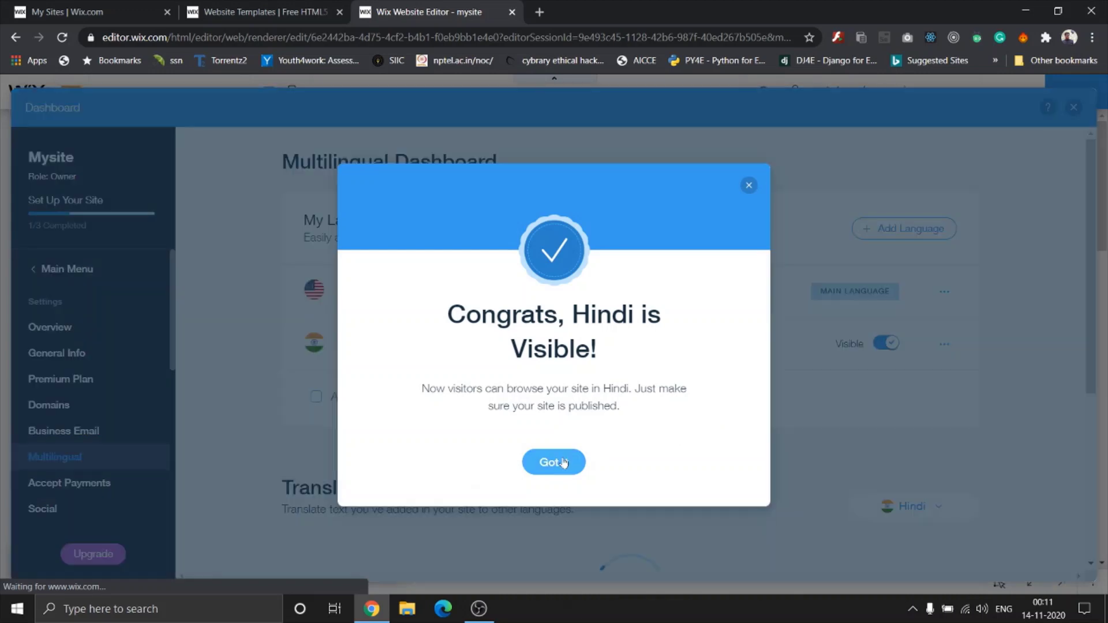
left_click(563, 462)
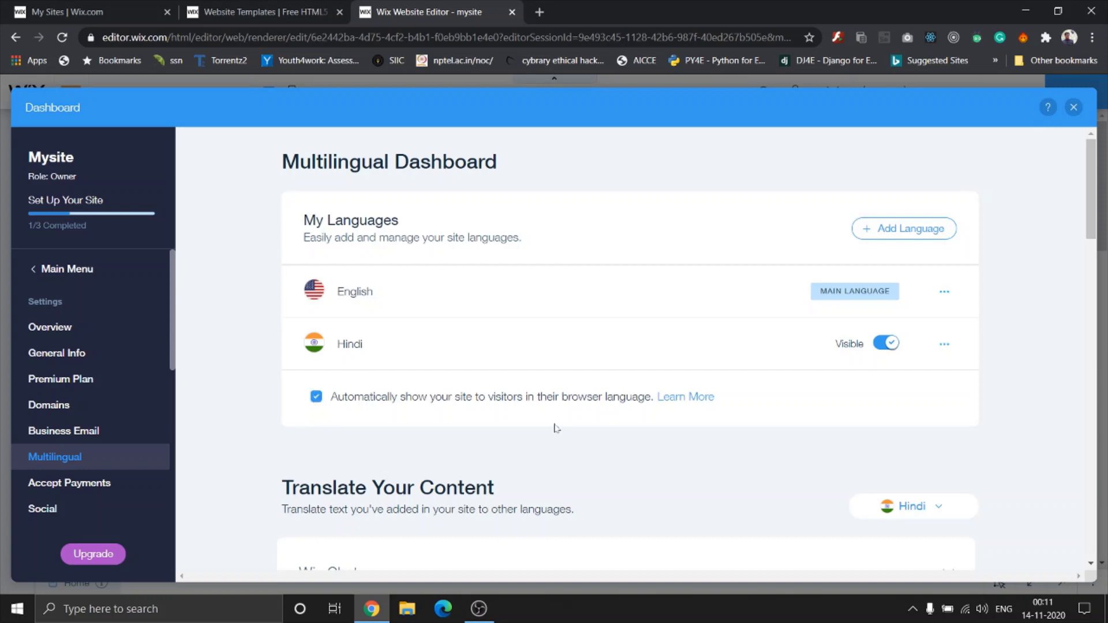
scroll(730, 348, "down", 4)
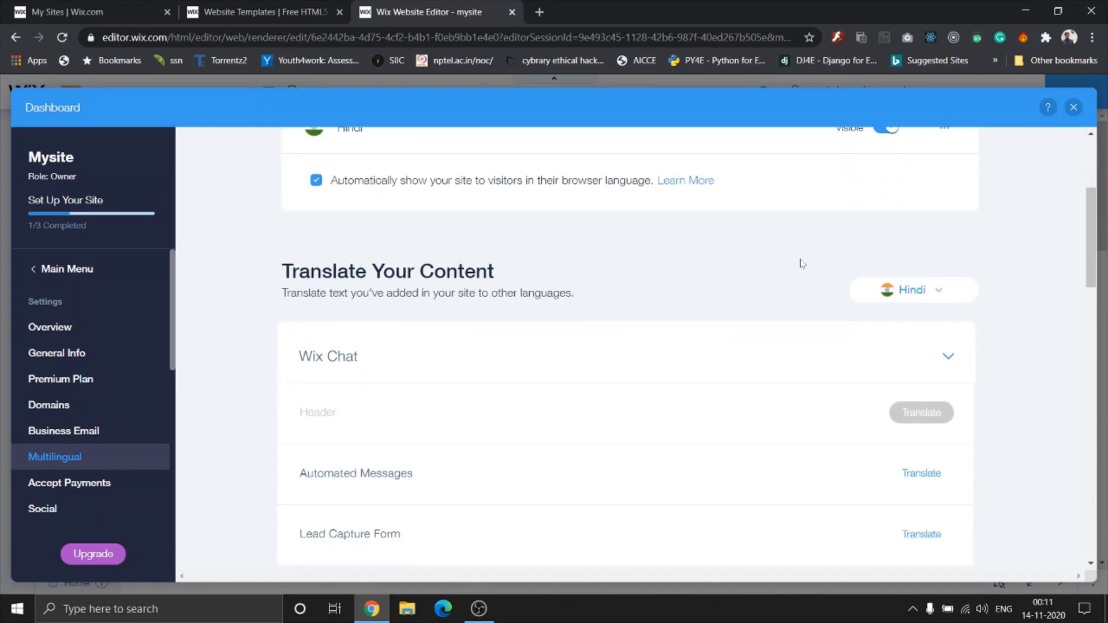
scroll(740, 282, "down", 3)
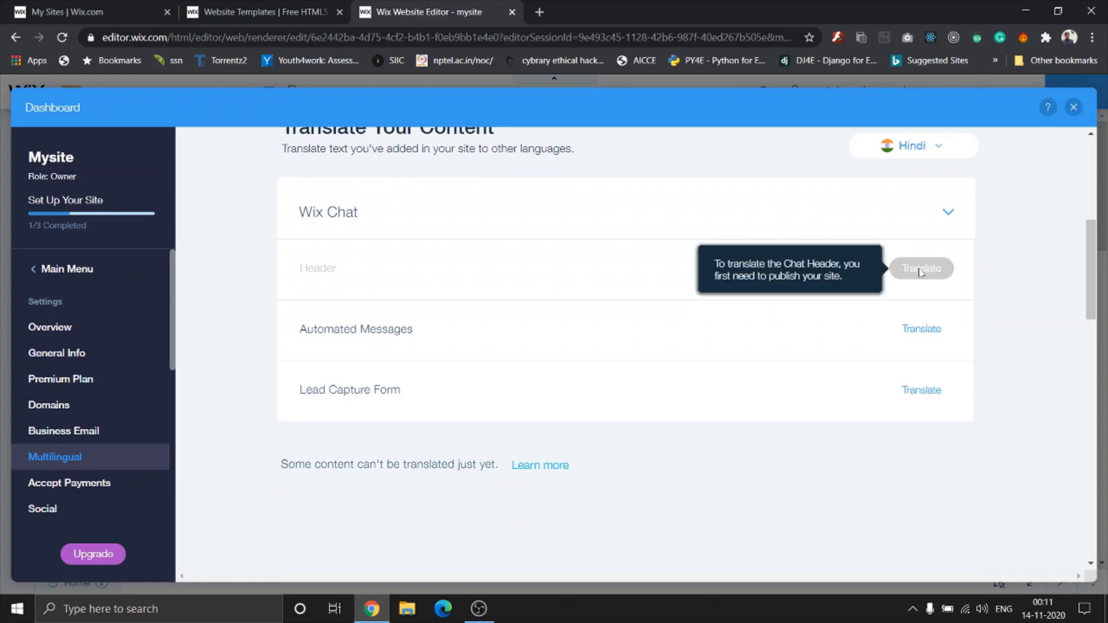
scroll(921, 270, "up", 1)
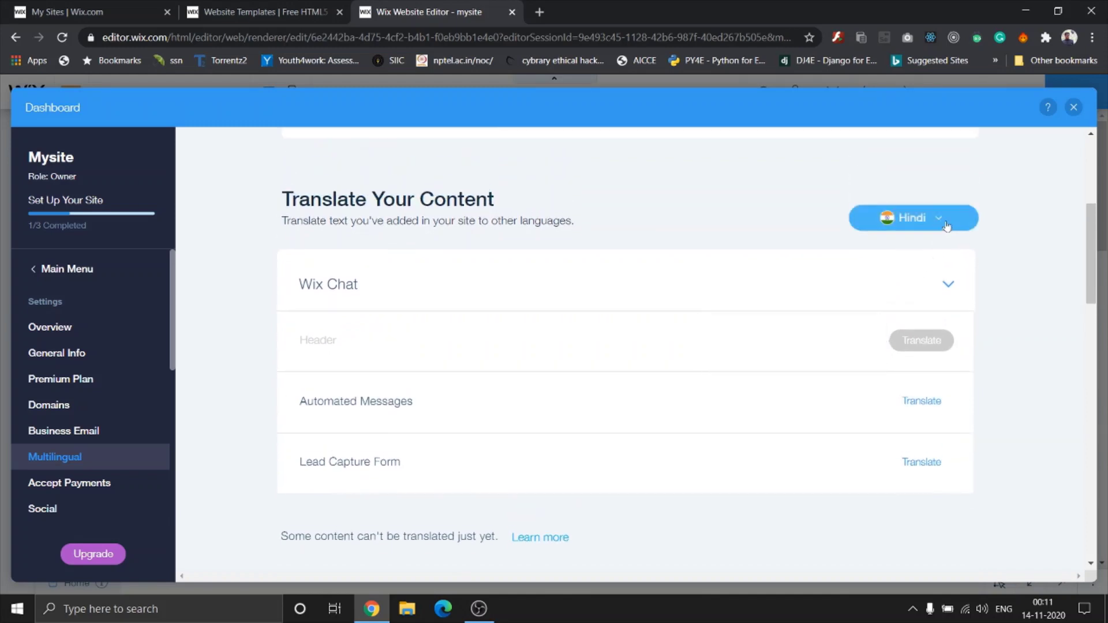
left_click(946, 219)
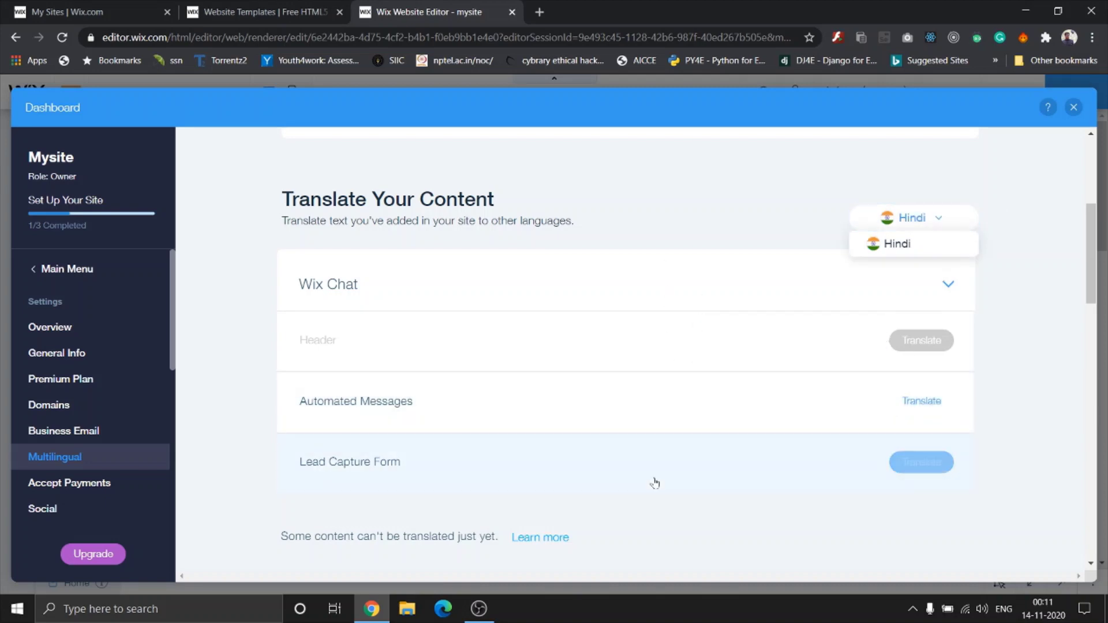
scroll(655, 479, "down", 3)
scroll(656, 480, "up", 5)
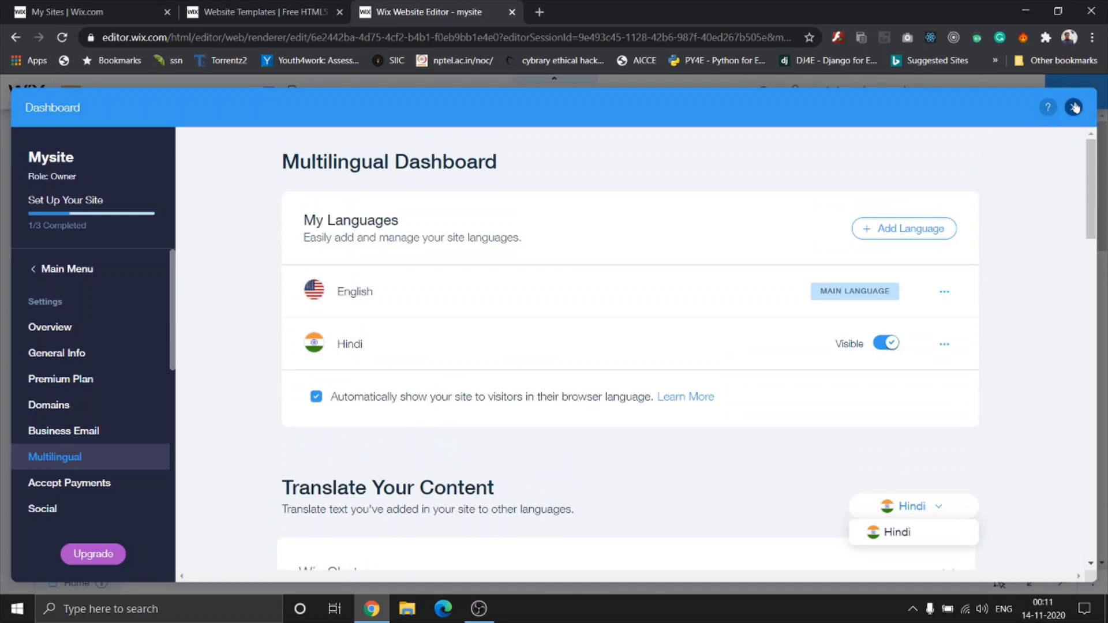
Step: Preview the site in English, switch the preview to HI, then return to the editor
left_click(1073, 107)
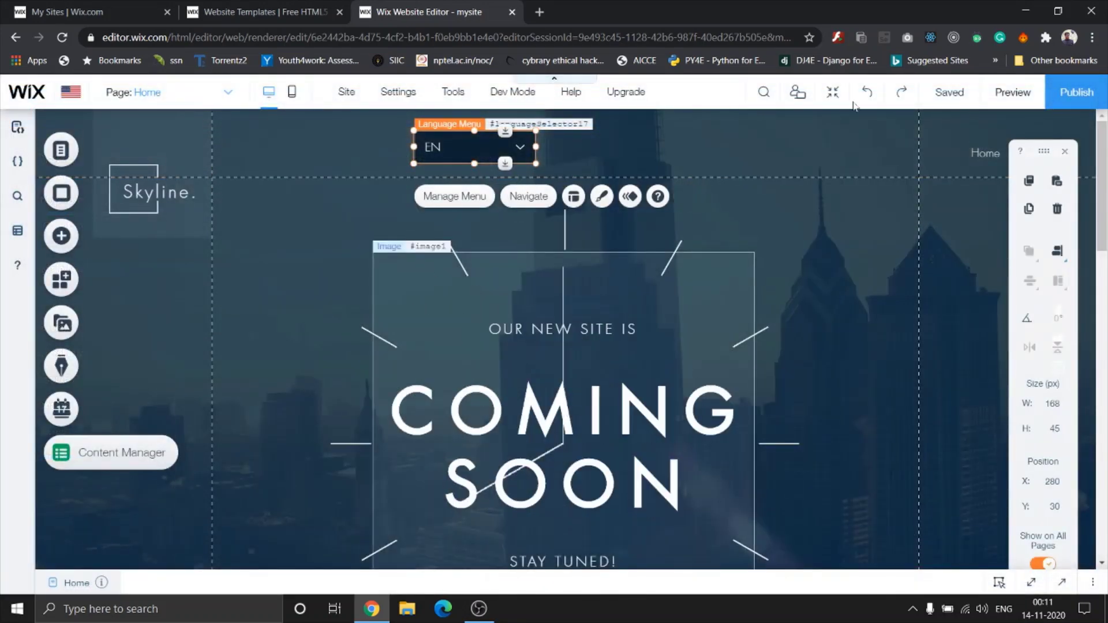
mouse_move(974, 86)
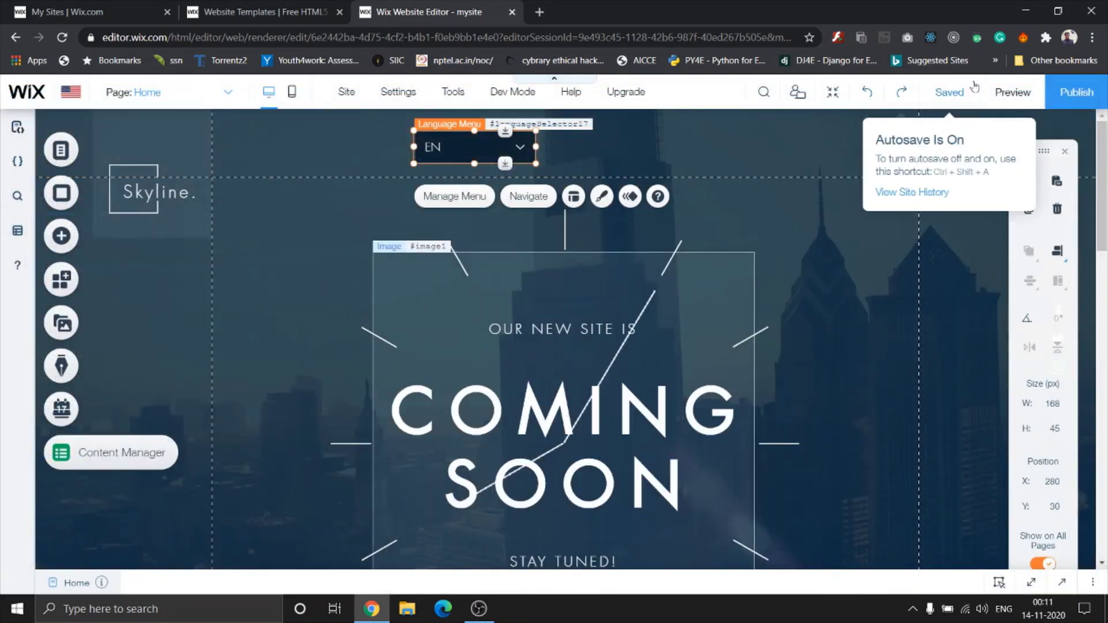
left_click(1001, 95)
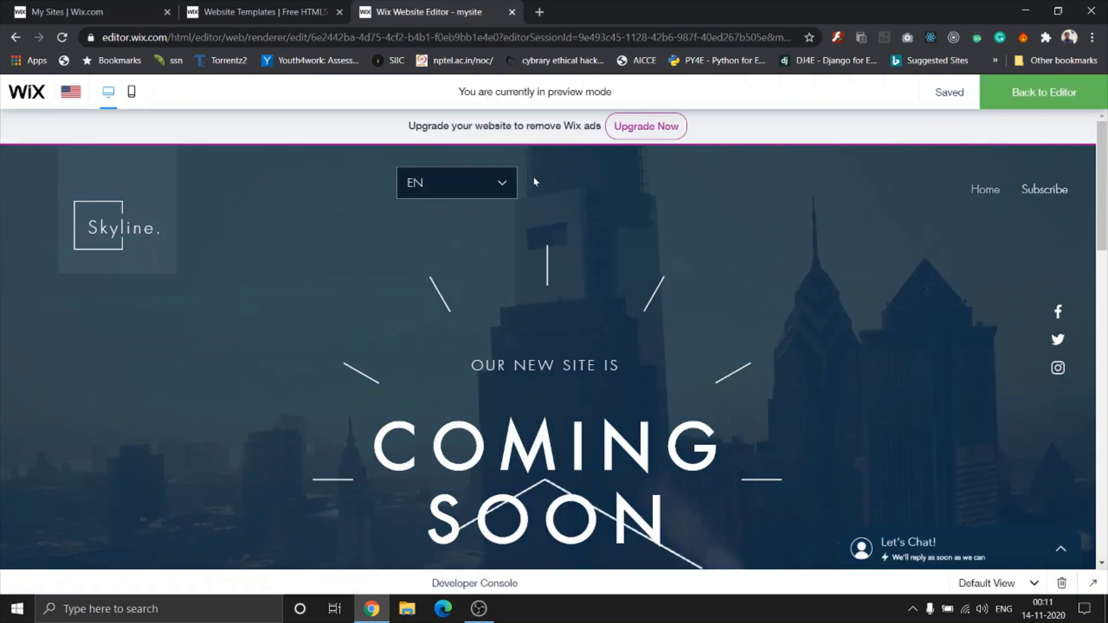
scroll(787, 276, "down", 5)
scroll(786, 274, "up", 5)
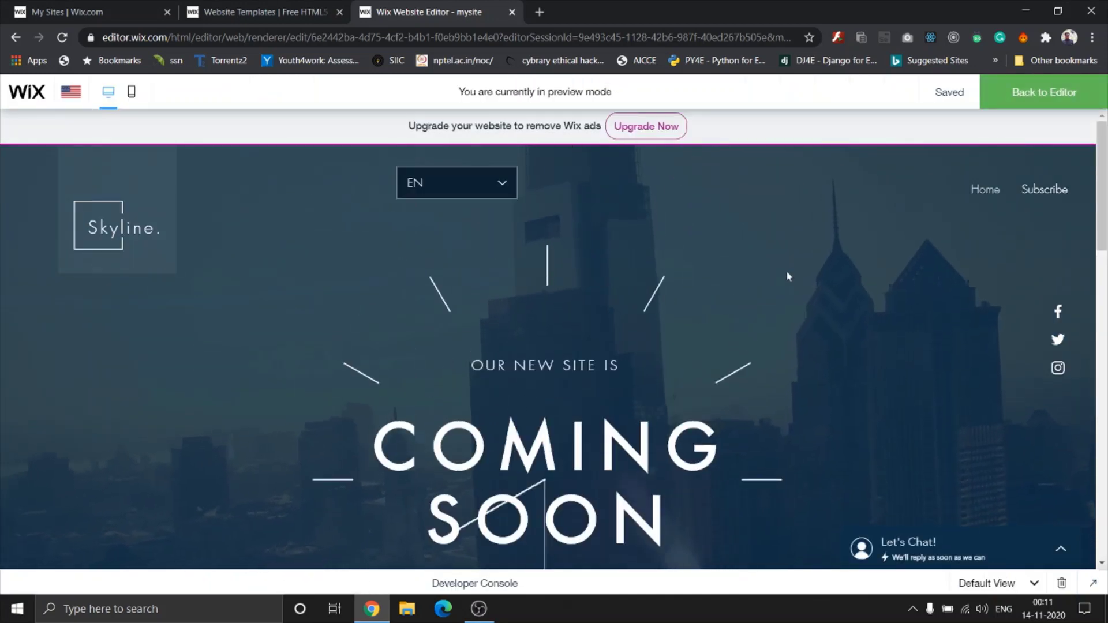
left_click(496, 185)
left_click(468, 217)
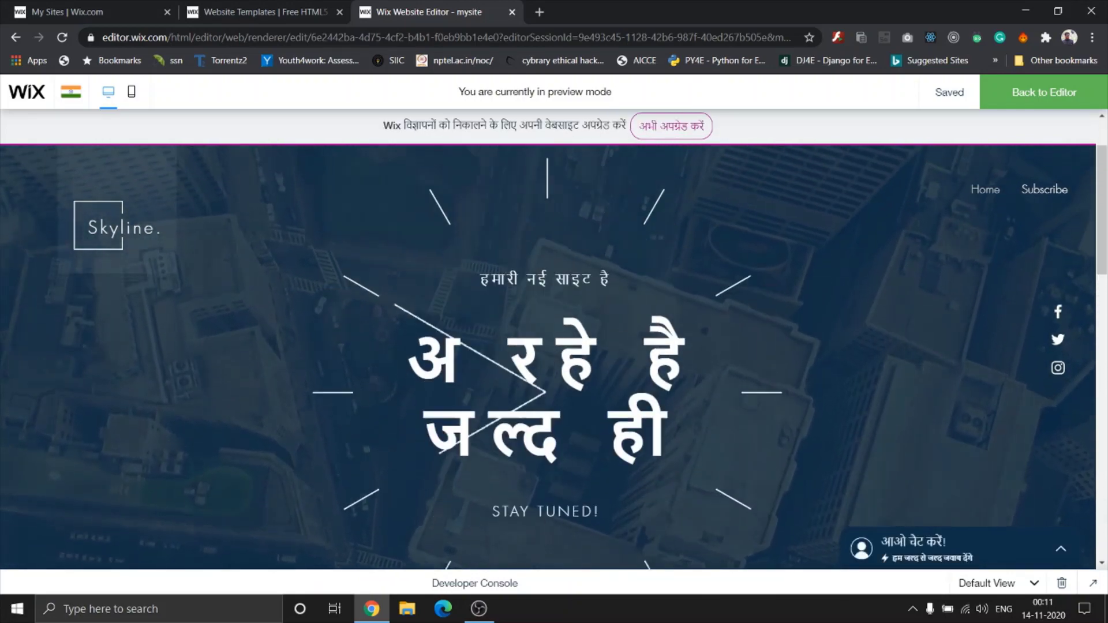
scroll(695, 227, "up", 2)
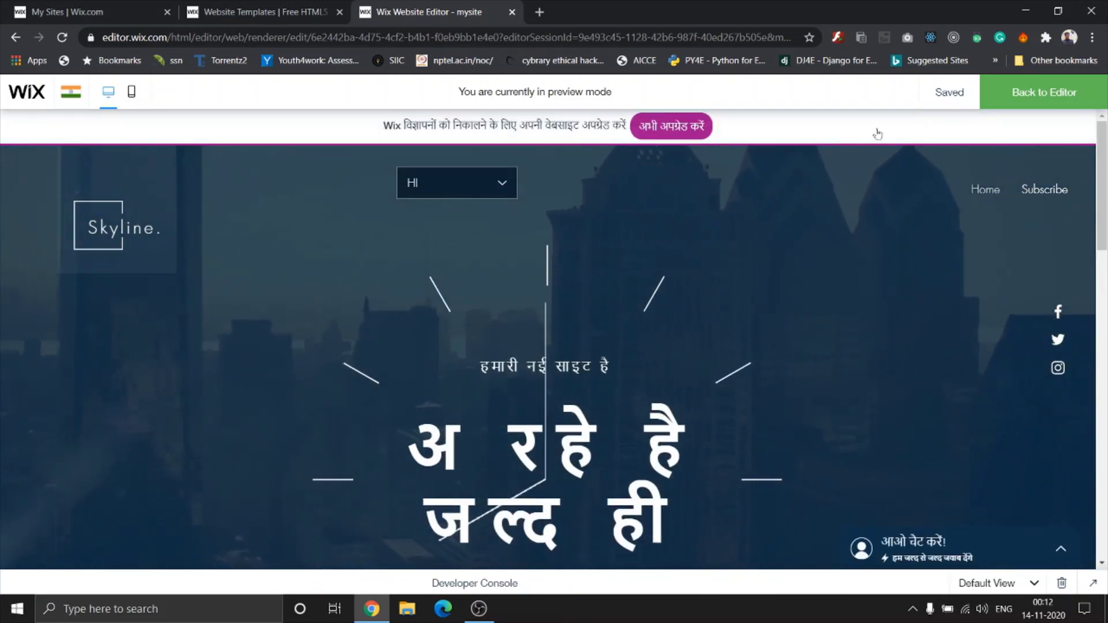
left_click(999, 94)
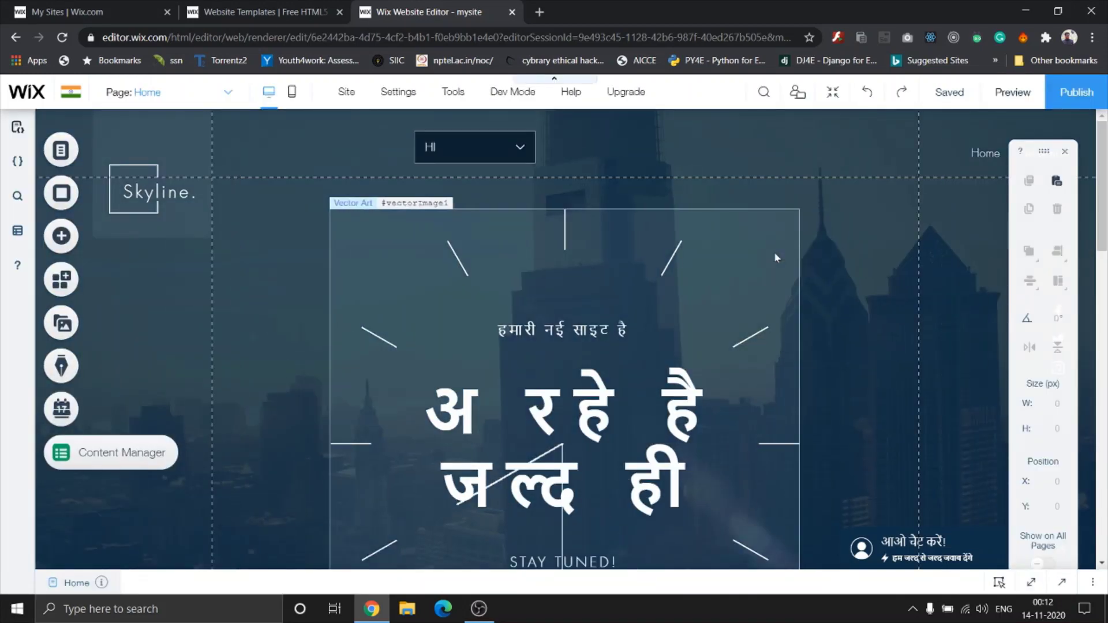
left_click(522, 146)
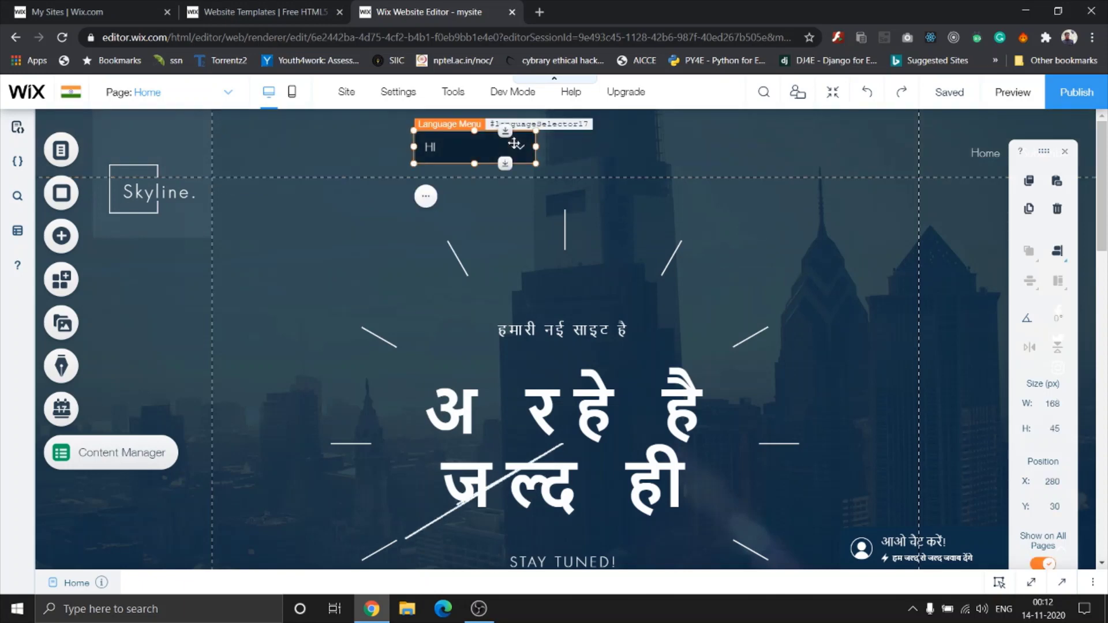
left_click(636, 145)
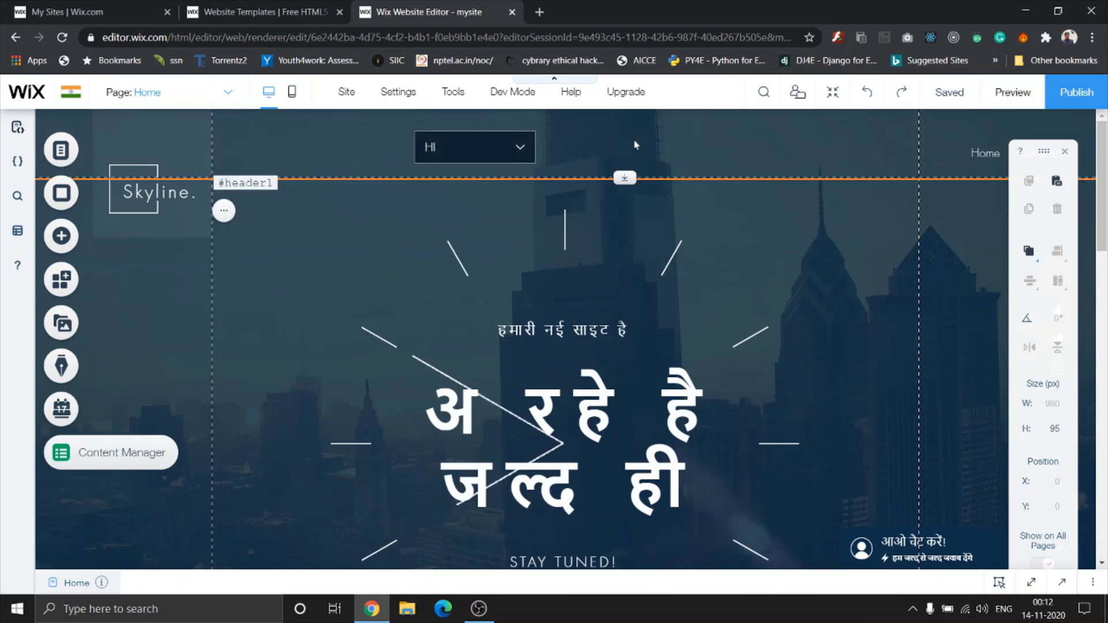
left_click_drag(1102, 222, 1105, 179)
left_click(798, 619)
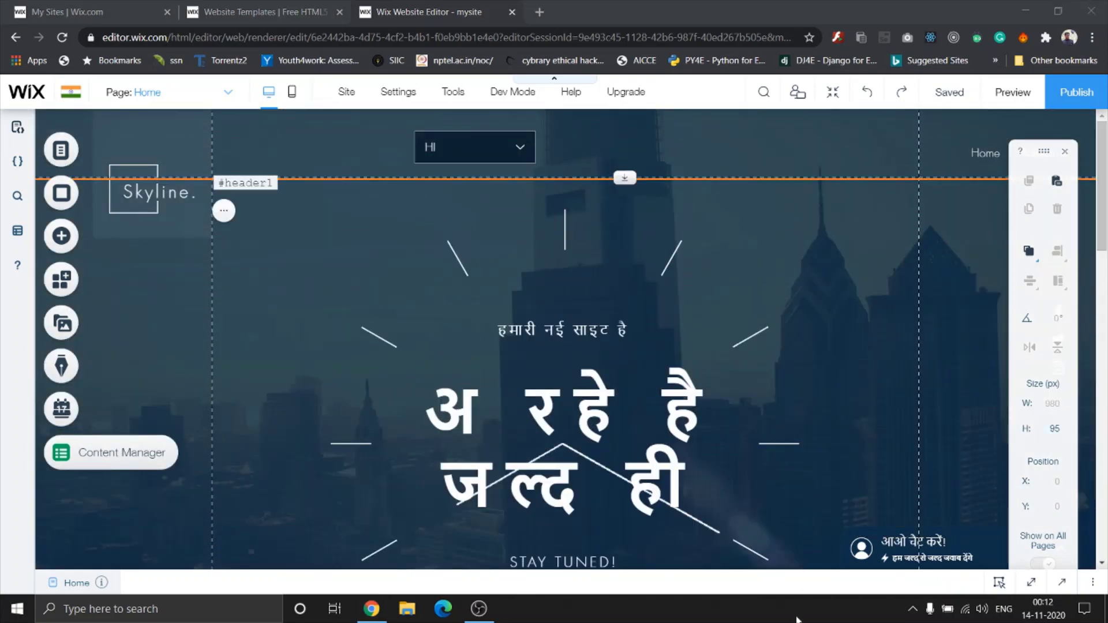